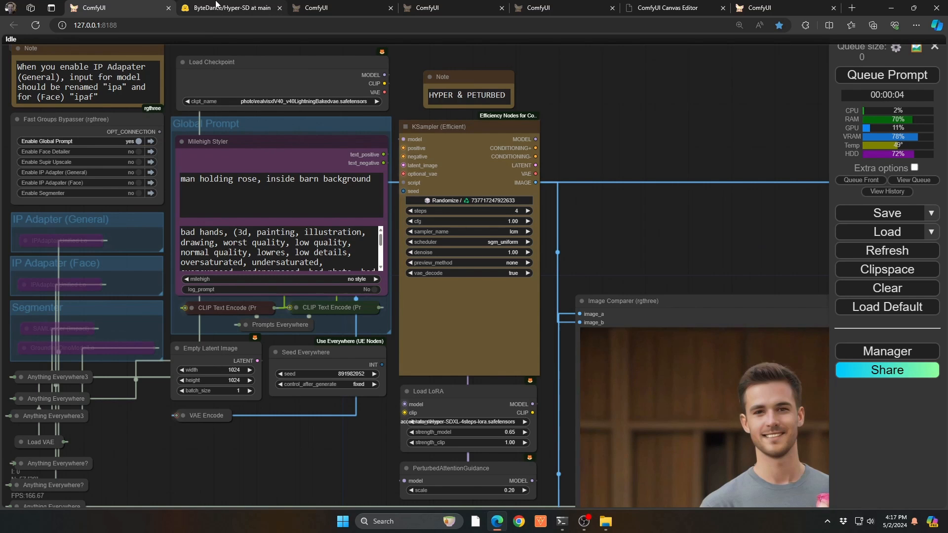
Examine the Hyper-SDXL LoRA files in ByteDance's Hyper-SD repository on Hugging Face alongside the comparison workflow in ComfyUI.
left_click(216, 6)
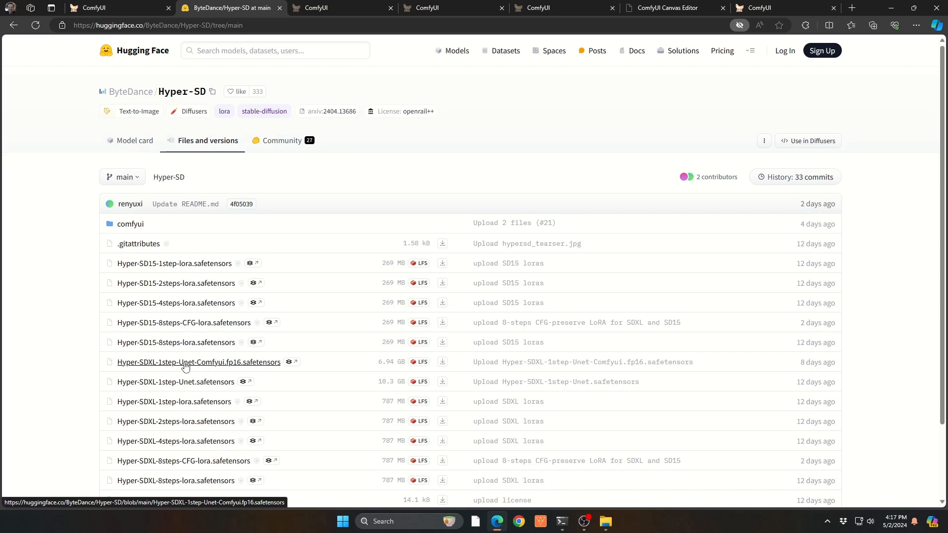
left_click(113, 9)
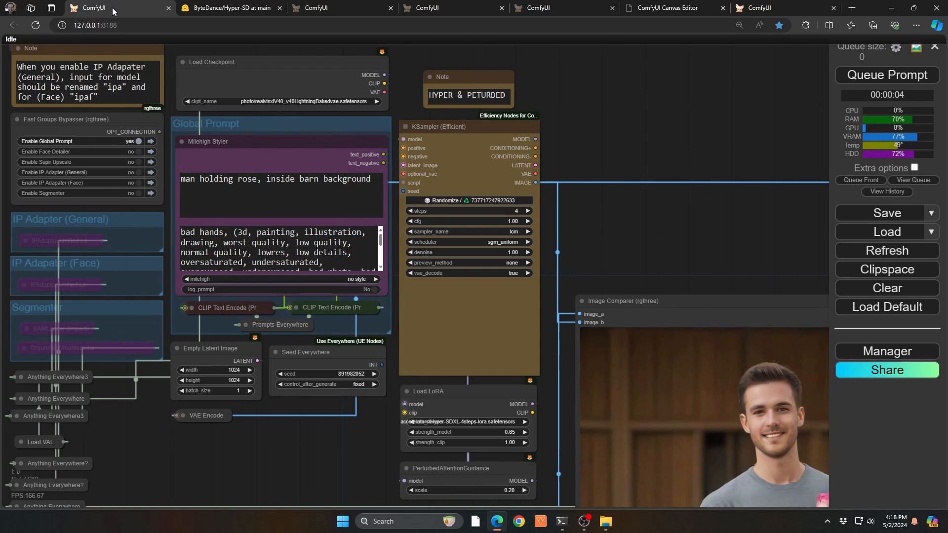
left_click(209, 5)
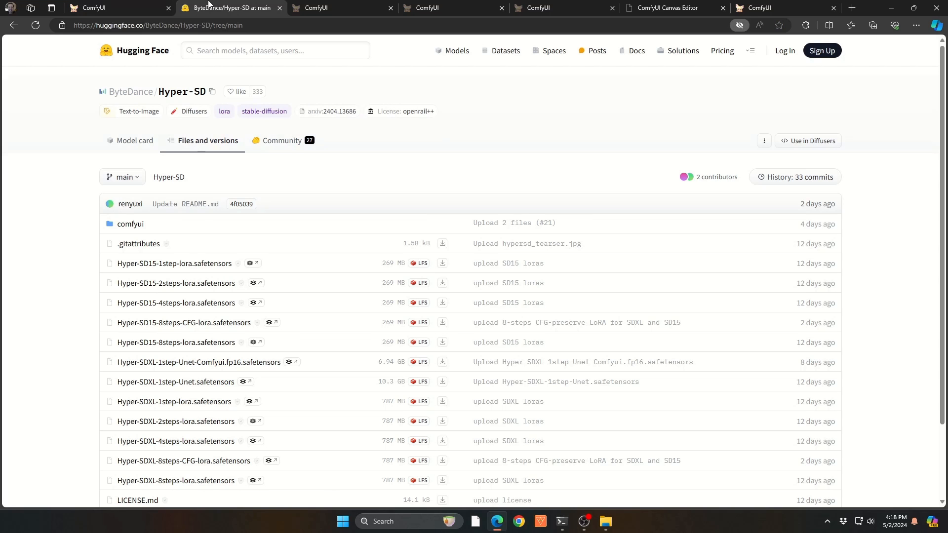
left_click(115, 6)
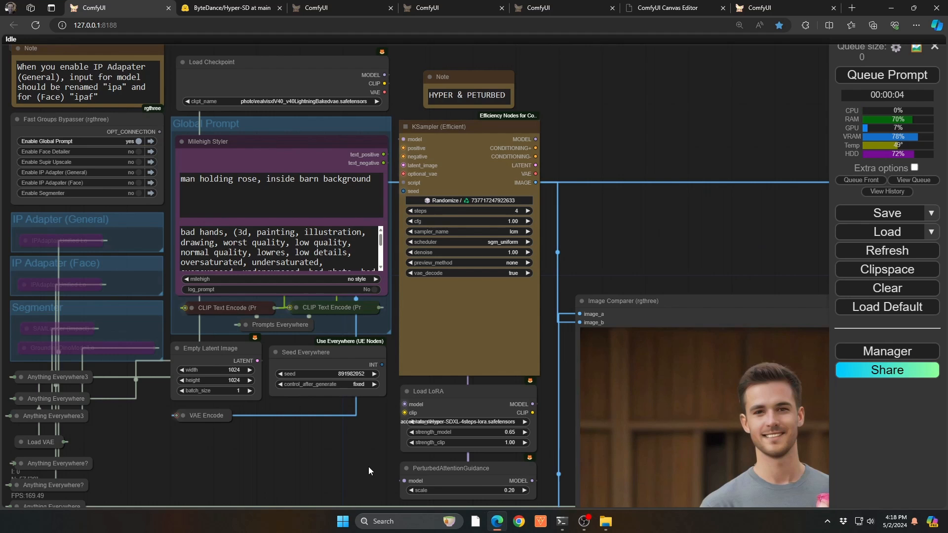
Compare the HYPER & PETURBED and SOLO LIGHTNING sampler settings and output for the realvisxlV40 Lightning checkpoint.
left_click_drag(368, 466, 84, 231)
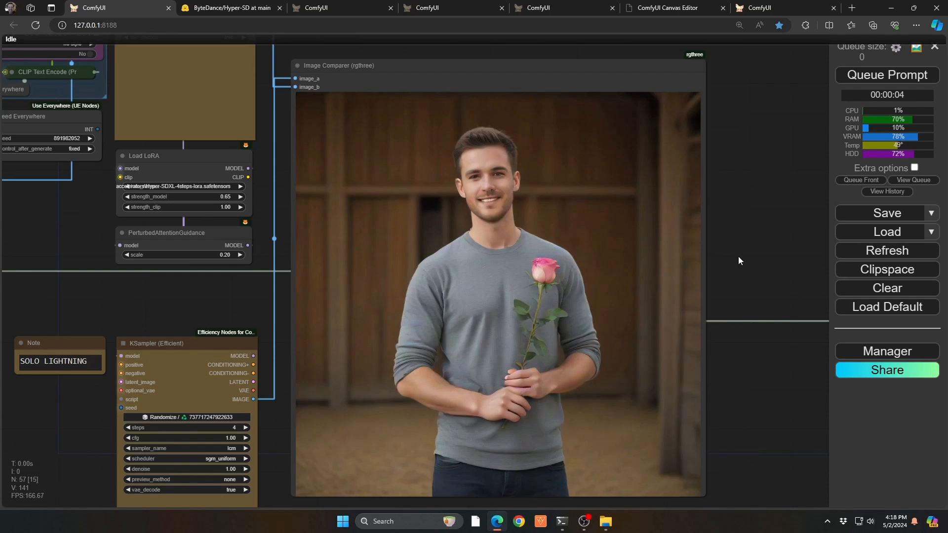
left_click_drag(66, 208, 247, 454)
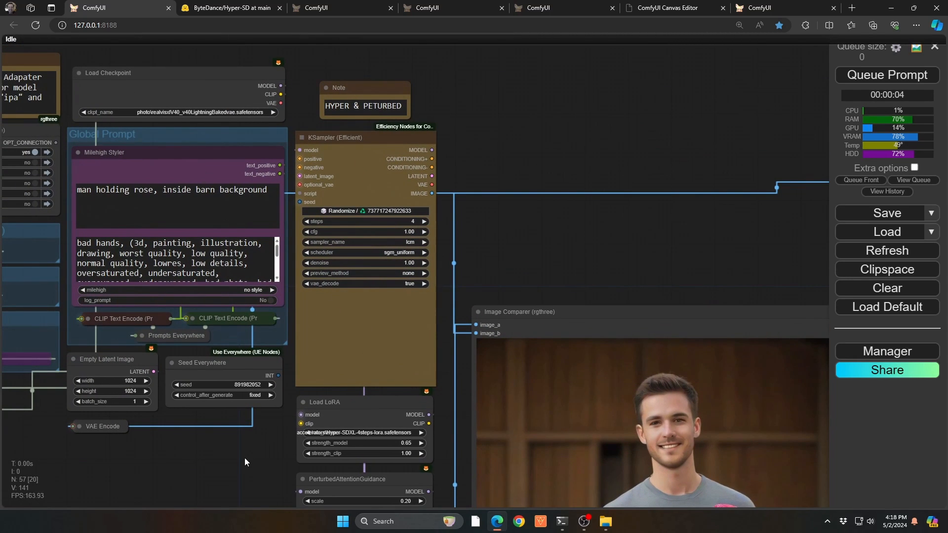
left_click_drag(246, 459, 209, 200)
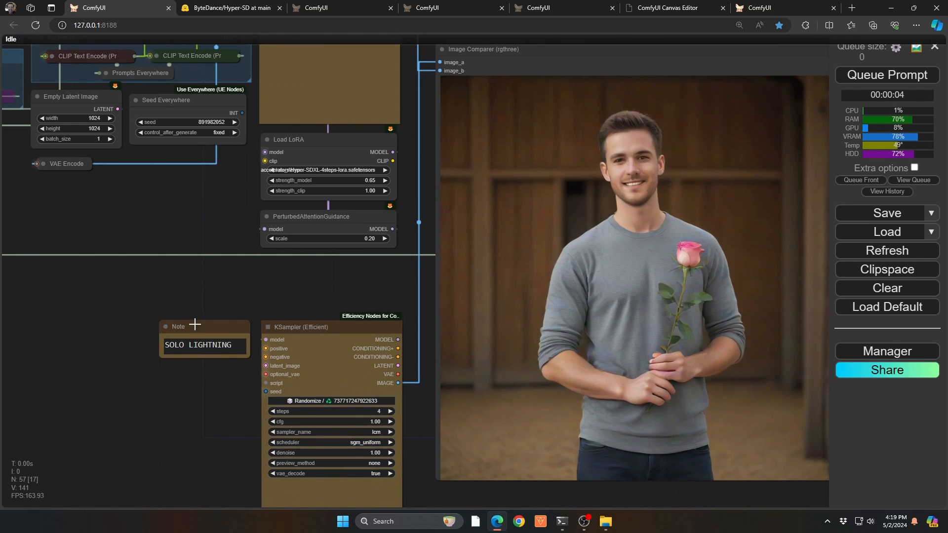
Inspect the second checkpoint group's comparison image, sampler settings, LoRA strength and PerturbedAttentionGuidance scale.
left_click_drag(194, 321, 194, 103)
left_click_drag(203, 416, 122, 122)
left_click_drag(463, 173, 435, 15)
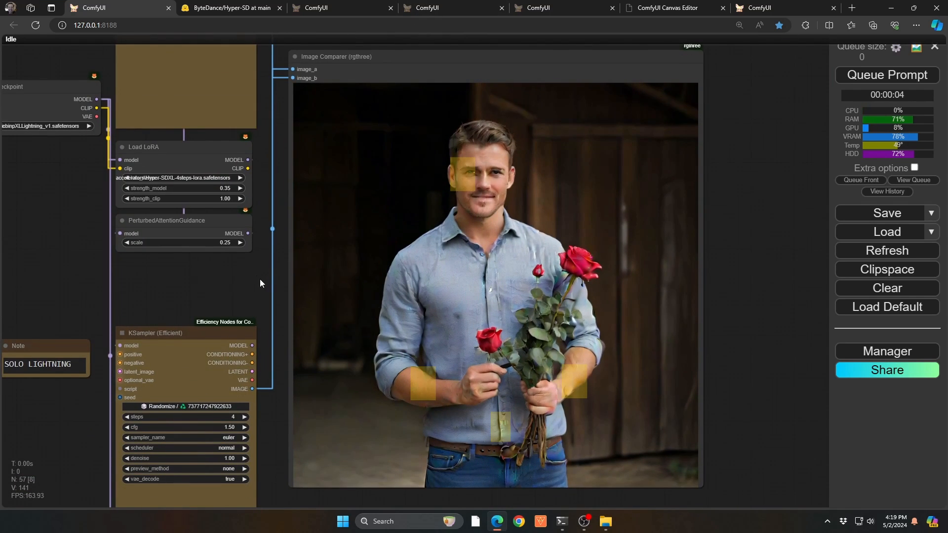
left_click_drag(260, 280, 226, 273)
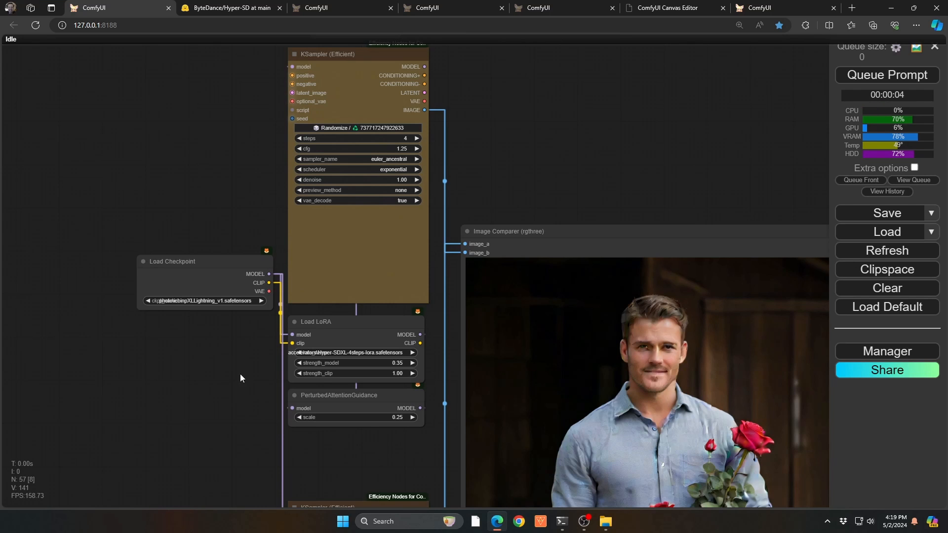
left_click_drag(239, 439, 239, 427)
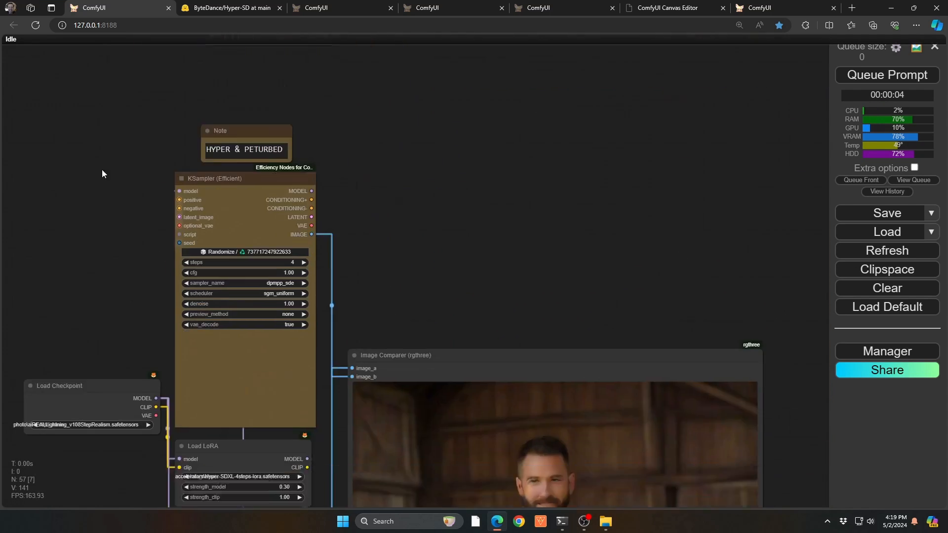
Inspect the third checkpoint group's comparison image and its LoRA and PerturbedAttentionGuidance settings.
left_click_drag(102, 170, 87, 34)
left_click_drag(92, 405, 87, 272)
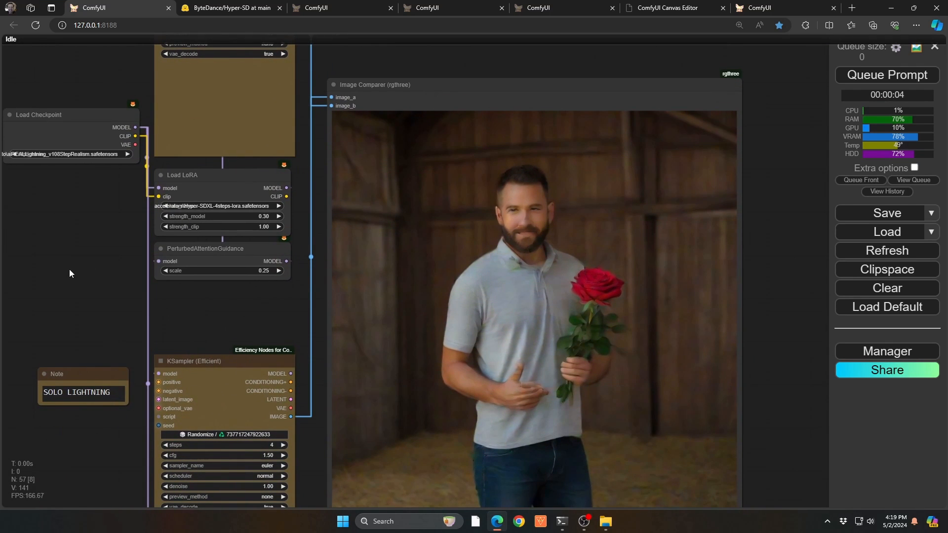
left_click_drag(85, 276, 4, 265)
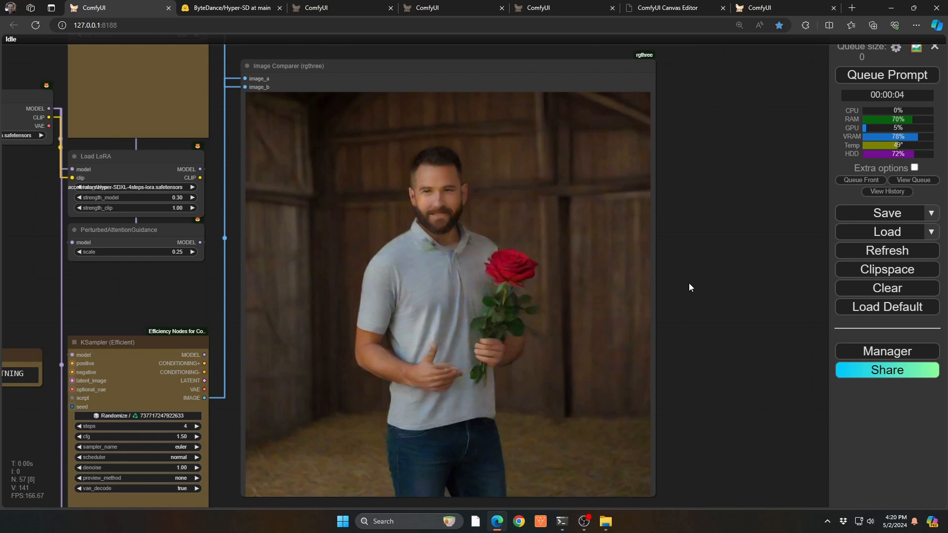
Switch to the rubber duck workflow and compare the KSampler image with the SUPIR-upscaled image up close.
left_click(336, 5)
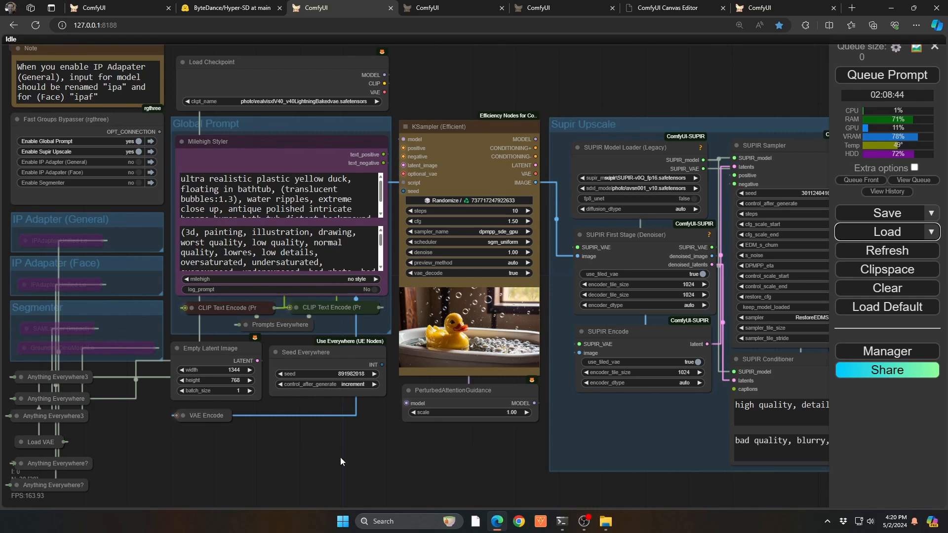
scroll(490, 336, "up", 7)
scroll(436, 321, "up", 9)
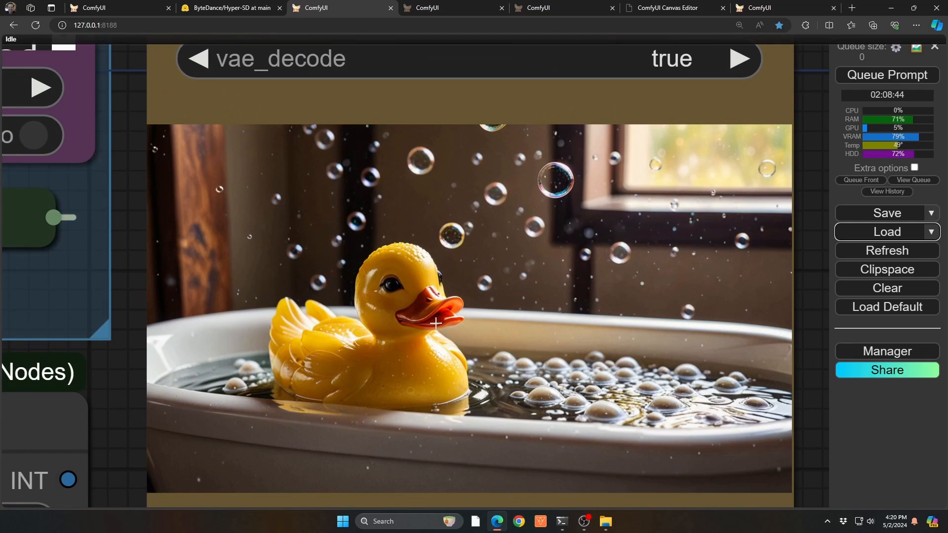
scroll(435, 322, "down", 16)
left_click_drag(465, 436, 99, 433)
scroll(549, 298, "up", 17)
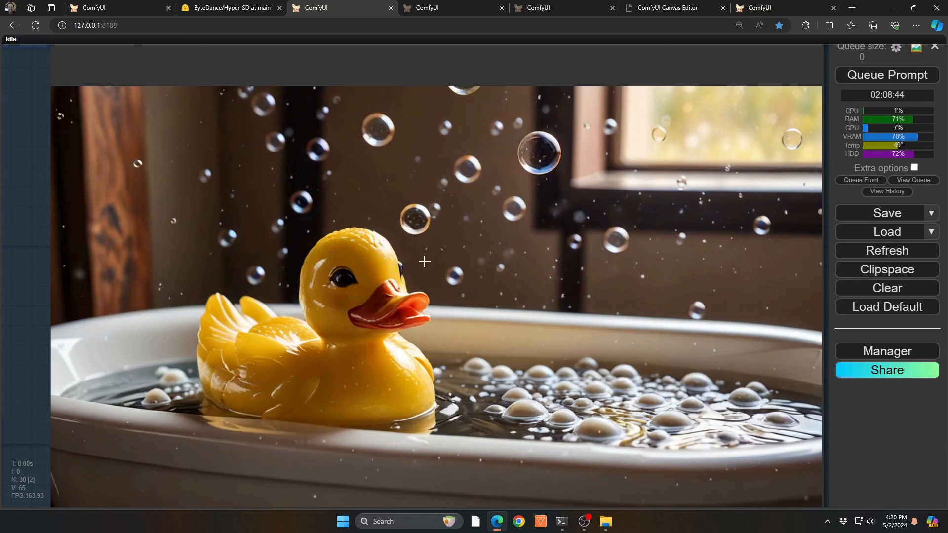
scroll(424, 261, "down", 2)
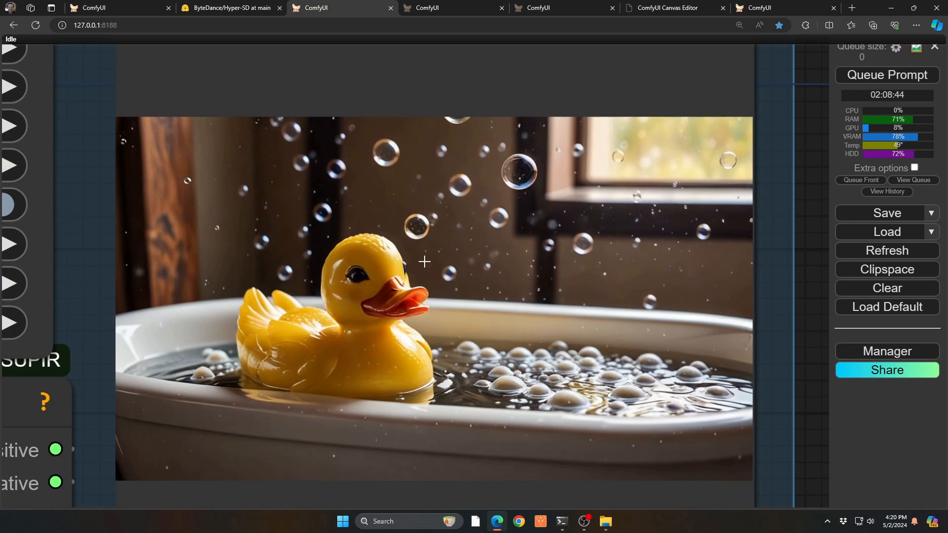
scroll(424, 261, "down", 15)
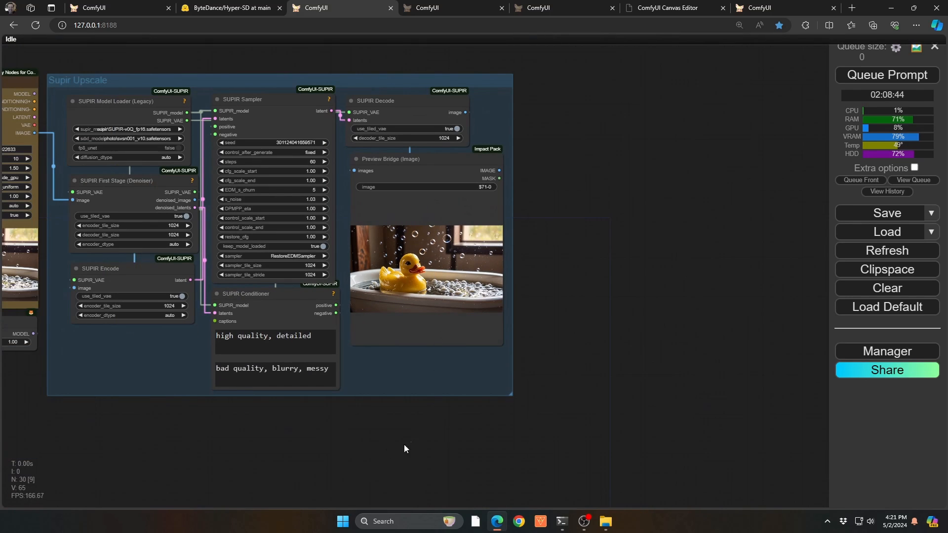
Examine the Supir Upscale group's model loader, denoiser and sampler settings and how the KSampler image feeds into it.
left_click_drag(187, 428, 438, 452)
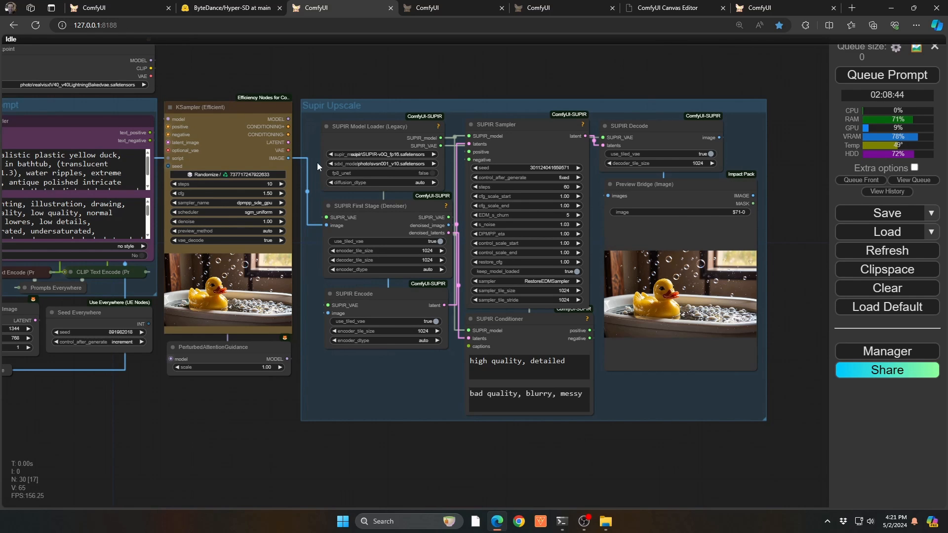
scroll(318, 146, "up", 2)
scroll(318, 146, "up", 8)
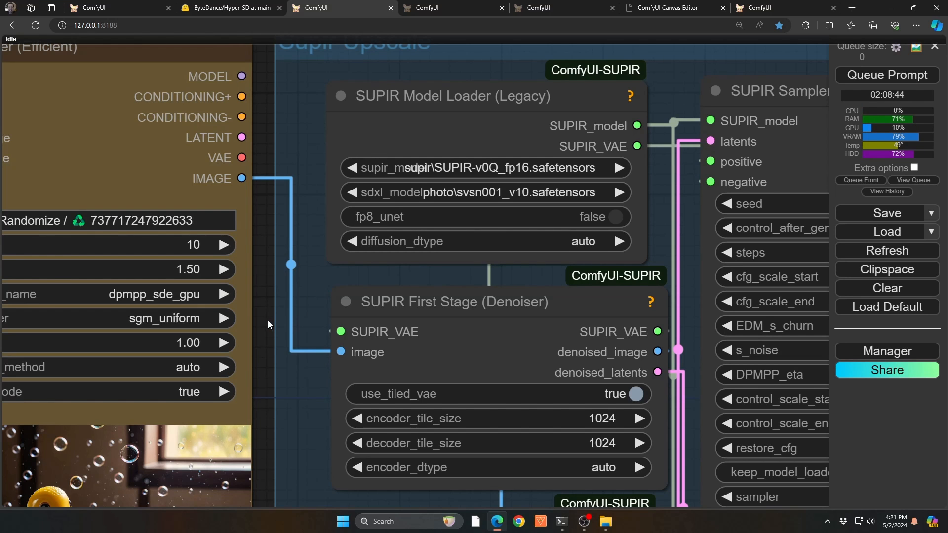
scroll(272, 312, "down", 6)
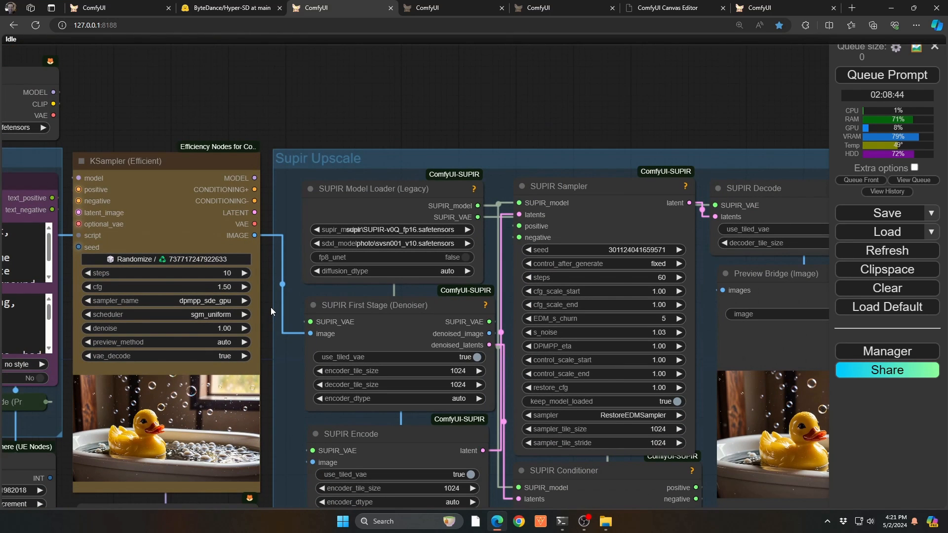
In the SO MANY LORAS workflow, set the positive prompt to "blue lagoon, tropical sunset, two swimmers, silouhette background" and generate the image.
left_click(414, 8)
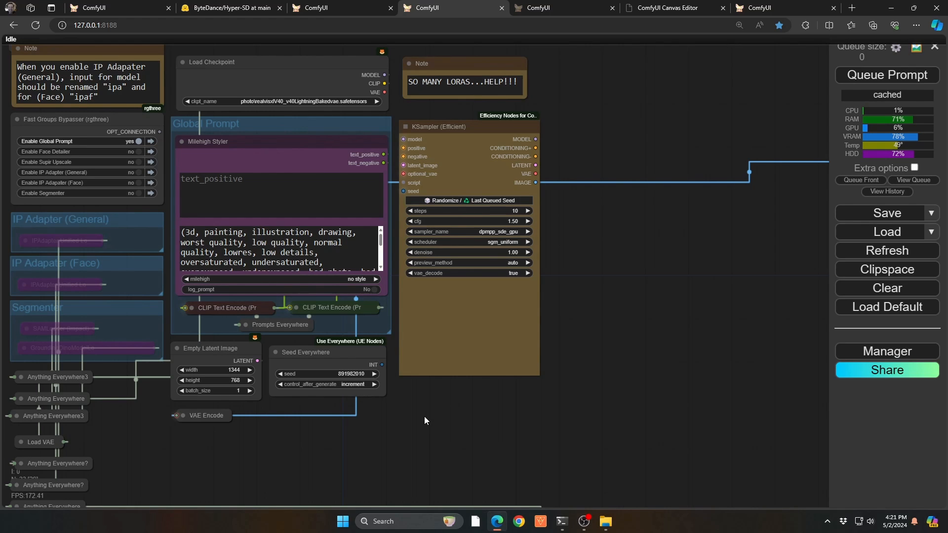
left_click_drag(666, 267, 576, 292)
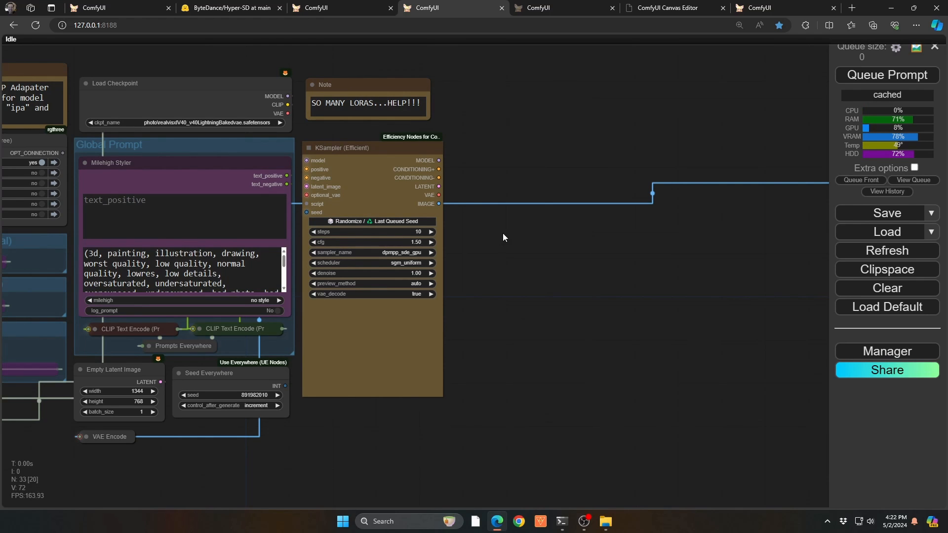
left_click(194, 163)
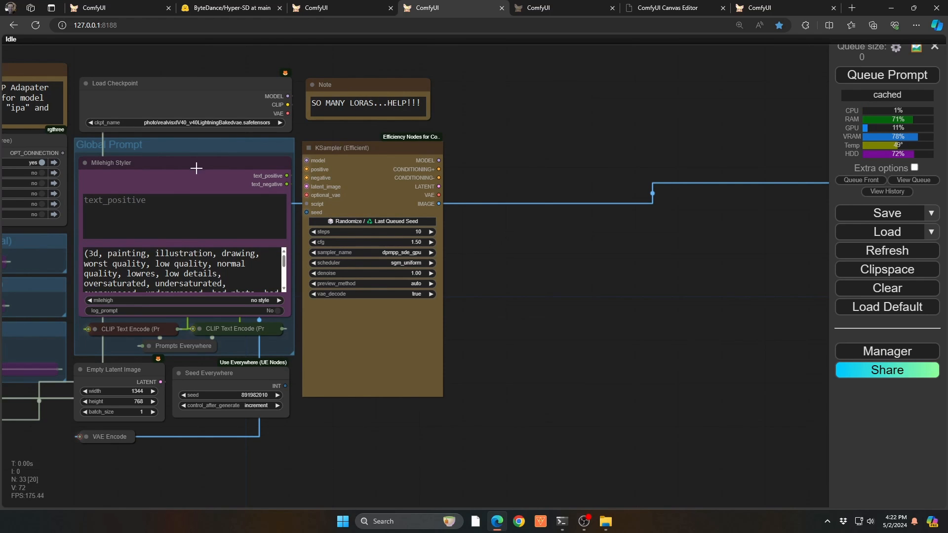
left_click(173, 207)
type("blue lagoon, tropical sunset, two swimmers, silouhette background")
key("ctrl+Return")
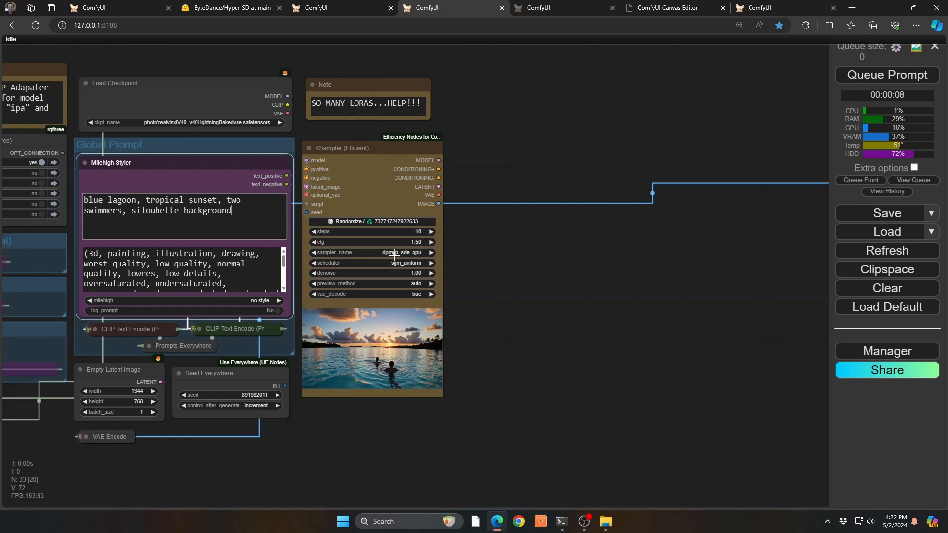
scroll(404, 355, "up", 5)
scroll(440, 327, "down", 2)
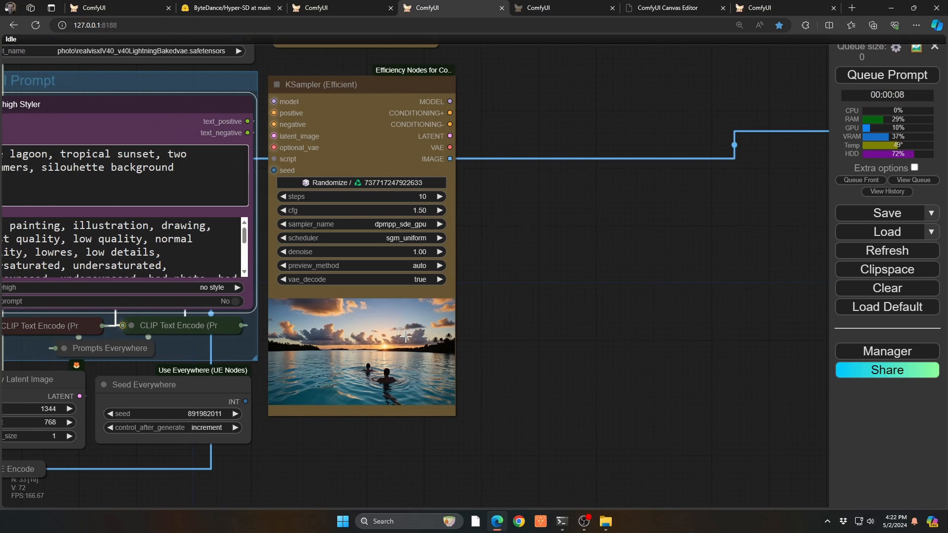
Add a Load LoRA node using details\3DMM_V12.safetensors beside the KSampler and connect the KSampler's MODEL output to its model input.
double_click(493, 192)
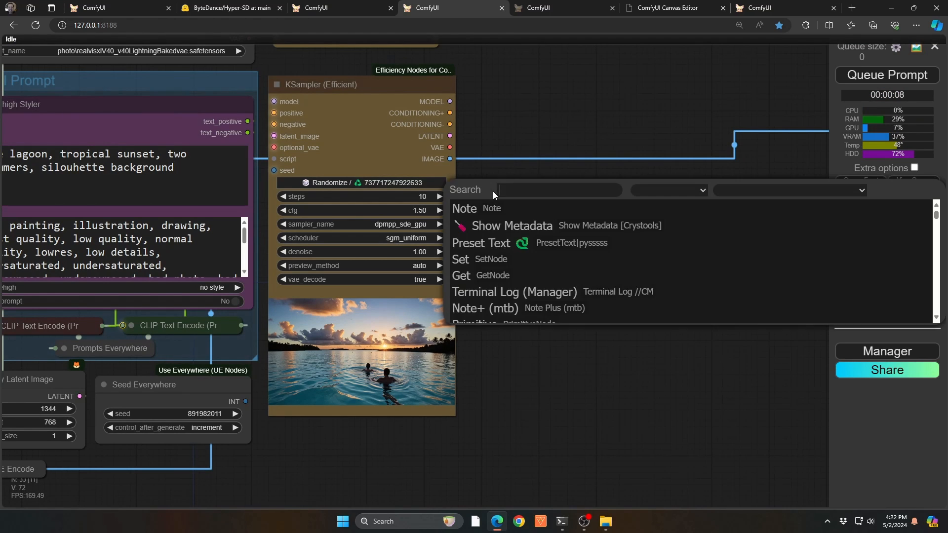
type("lora")
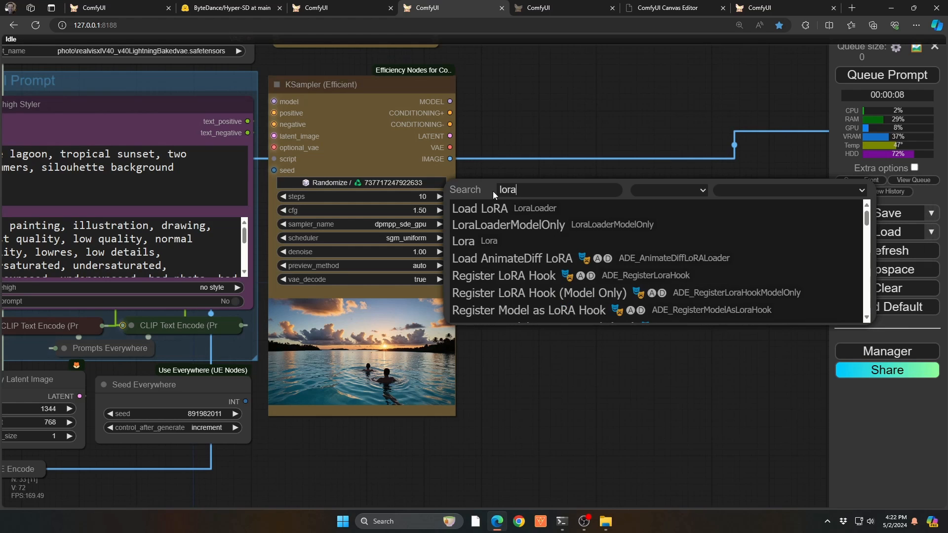
key("Return")
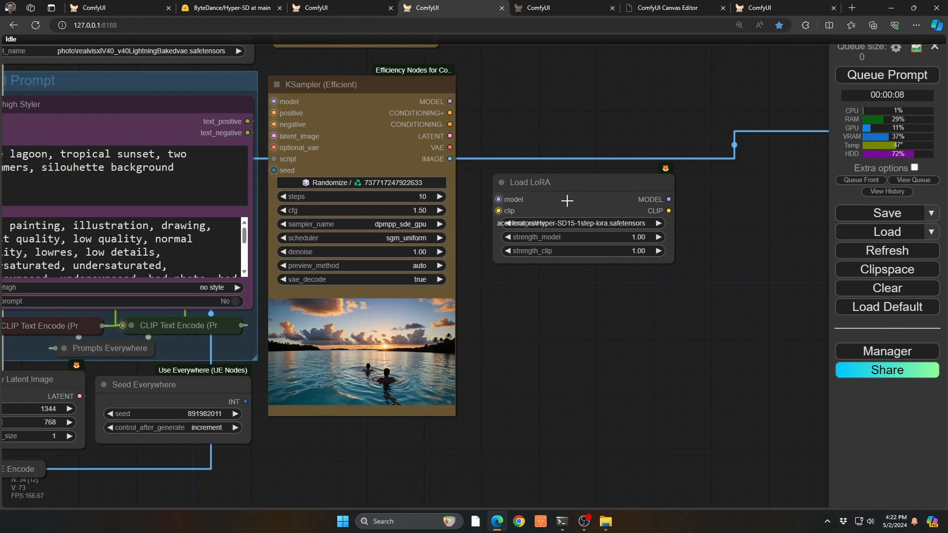
left_click(632, 224)
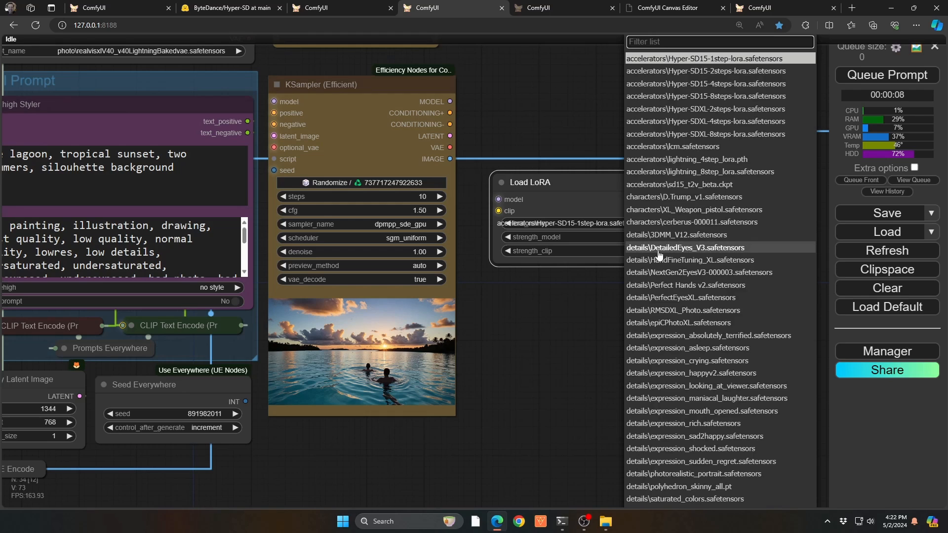
left_click(664, 235)
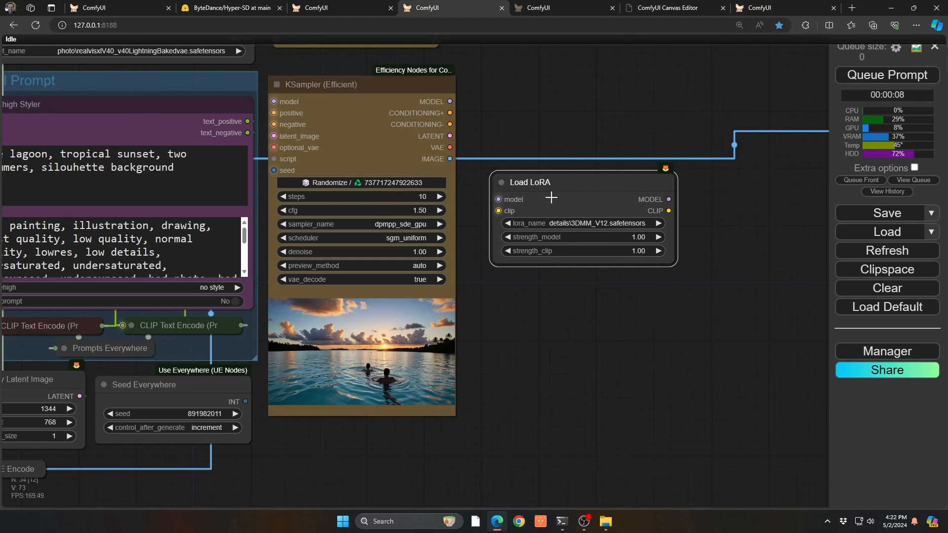
left_click_drag(668, 199, 395, 214)
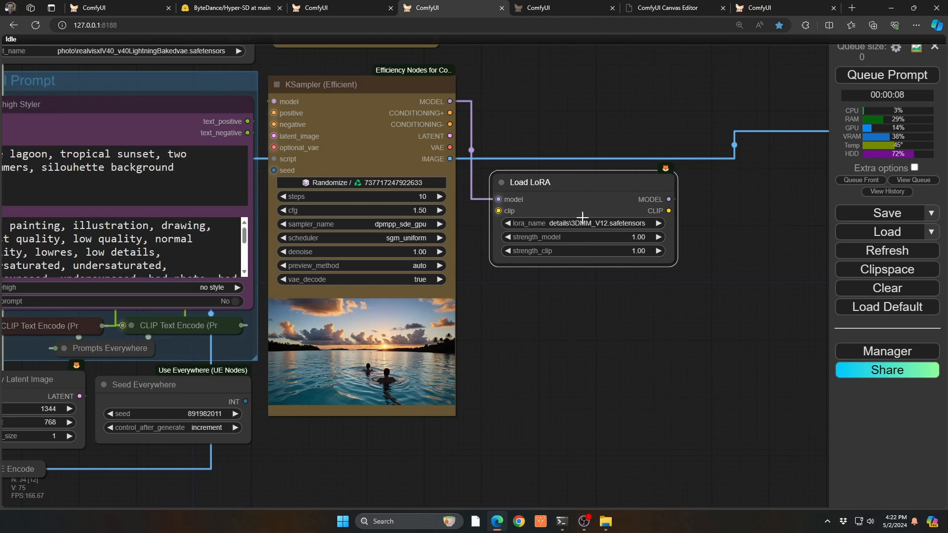
Add a second LoRA from the first Load LoRA node, place it beneath, and load details\saturated_colors.safetensors in it.
right_click(578, 199)
left_click(600, 97)
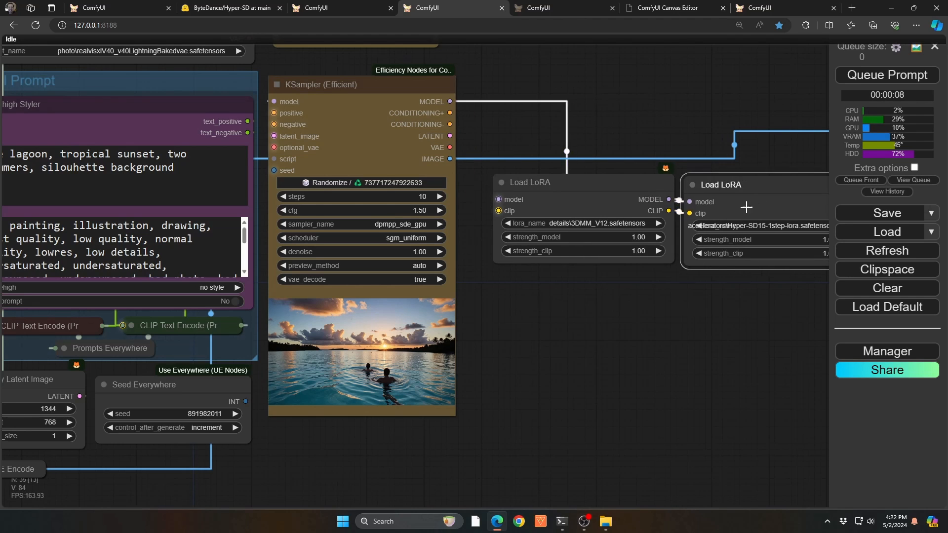
left_click_drag(745, 206, 559, 321)
left_click(559, 323)
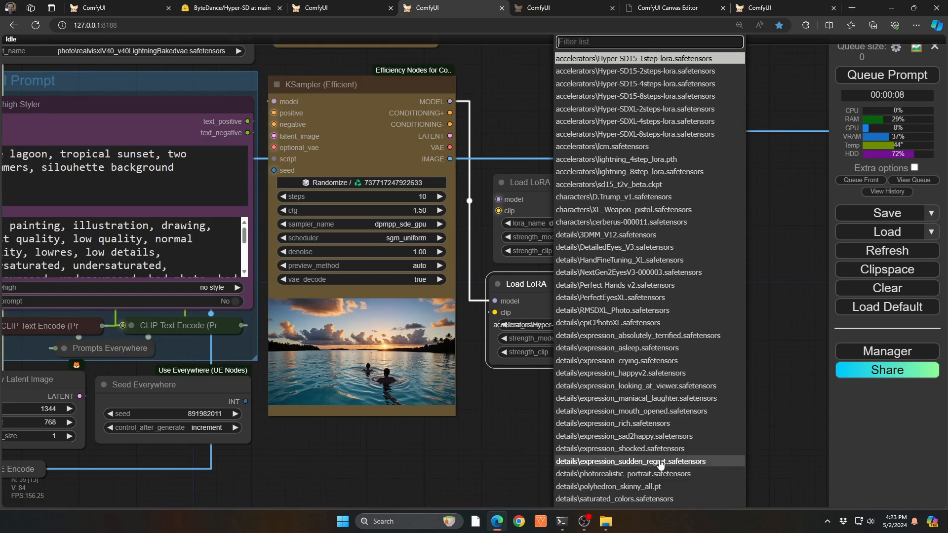
scroll(653, 418, "down", 1)
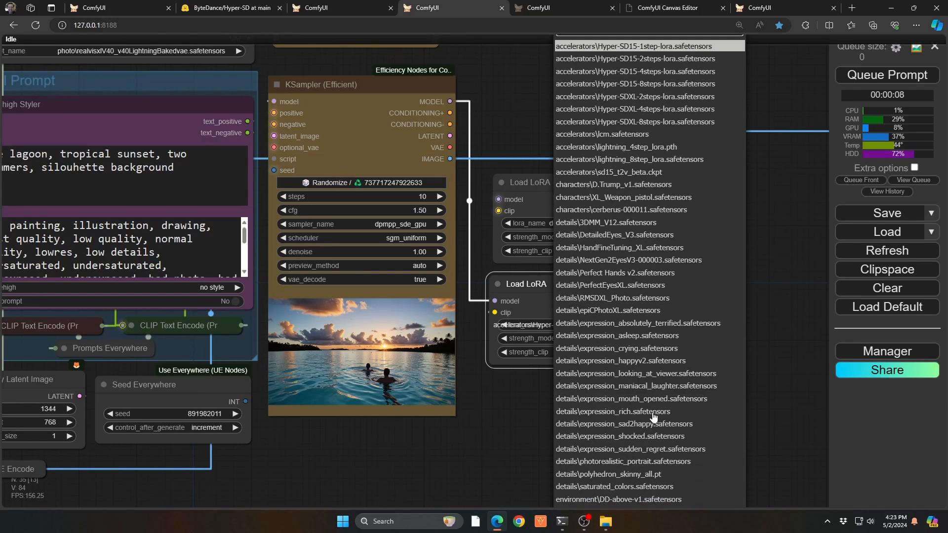
left_click(617, 485)
left_click_drag(587, 294, 600, 296)
Add a third LoRA from the second Load LoRA node, place it beneath, load environment\crowd.safetensors in it, and generate the image.
right_click(605, 307)
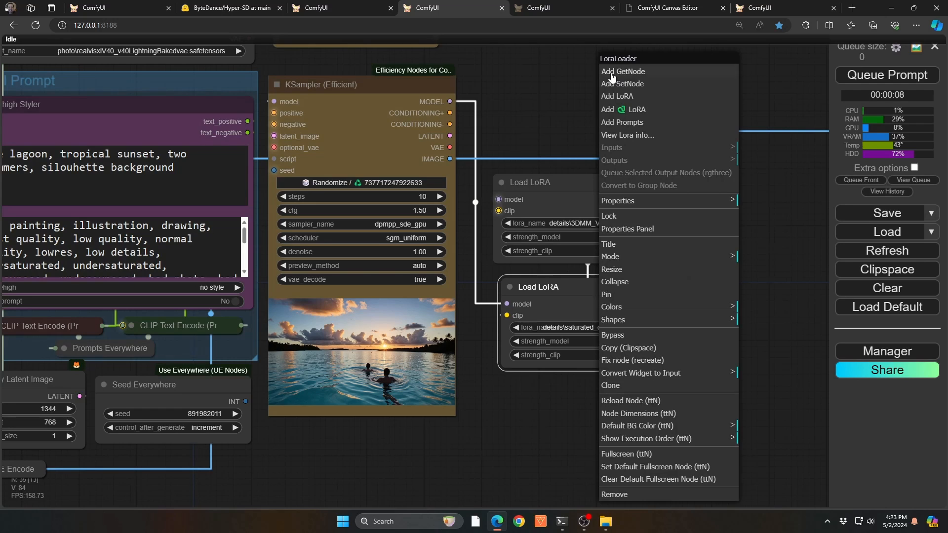
left_click(615, 96)
left_click_drag(755, 336, 570, 428)
left_click(570, 427)
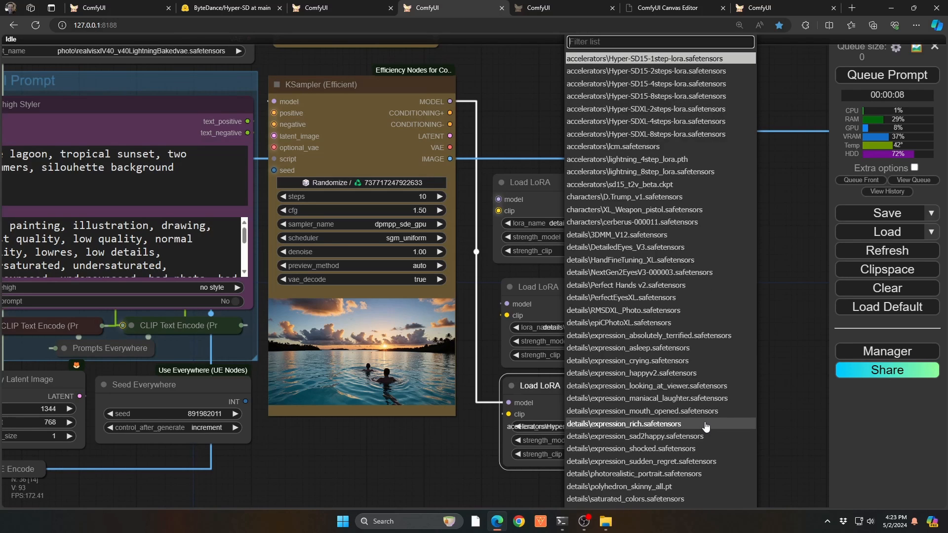
scroll(701, 427, "down", 5)
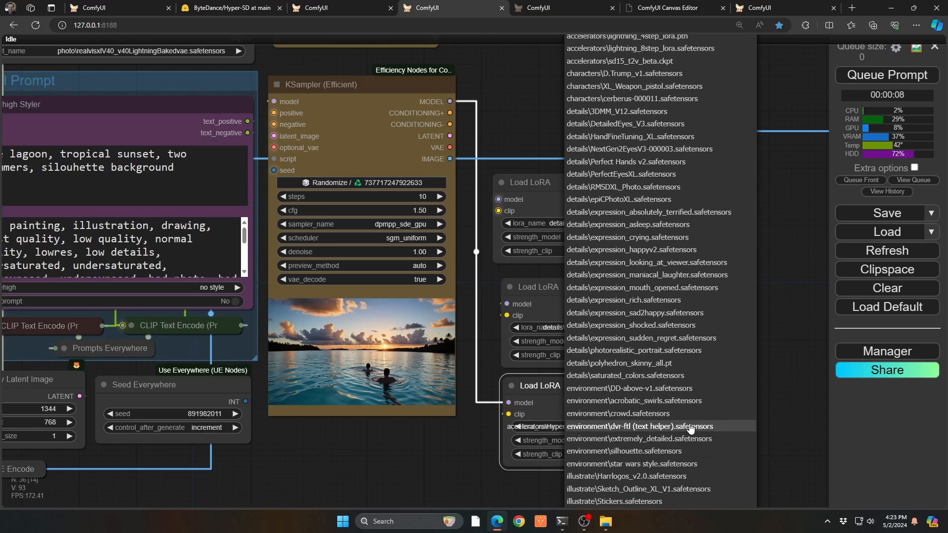
left_click(634, 413)
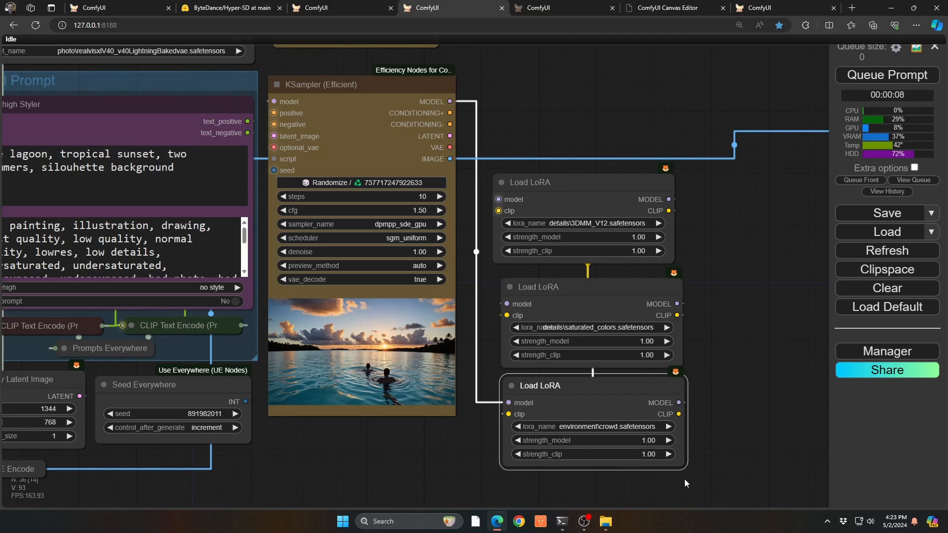
key("ctrl+Return")
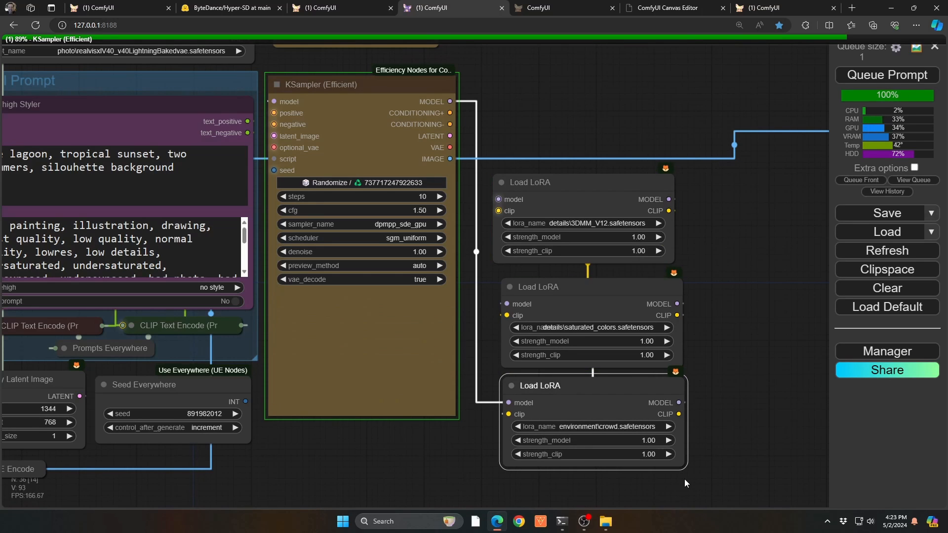
Add a fourth LoRA from the crowd LoRA node and spread the four Load LoRA nodes apart to show their chained connections.
right_click(596, 385)
left_click(646, 96)
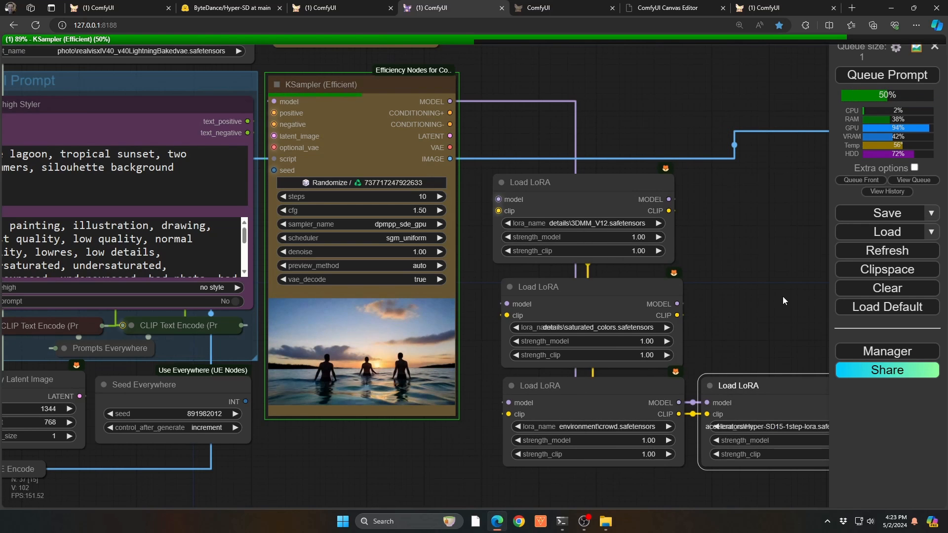
left_click_drag(782, 296, 576, 203)
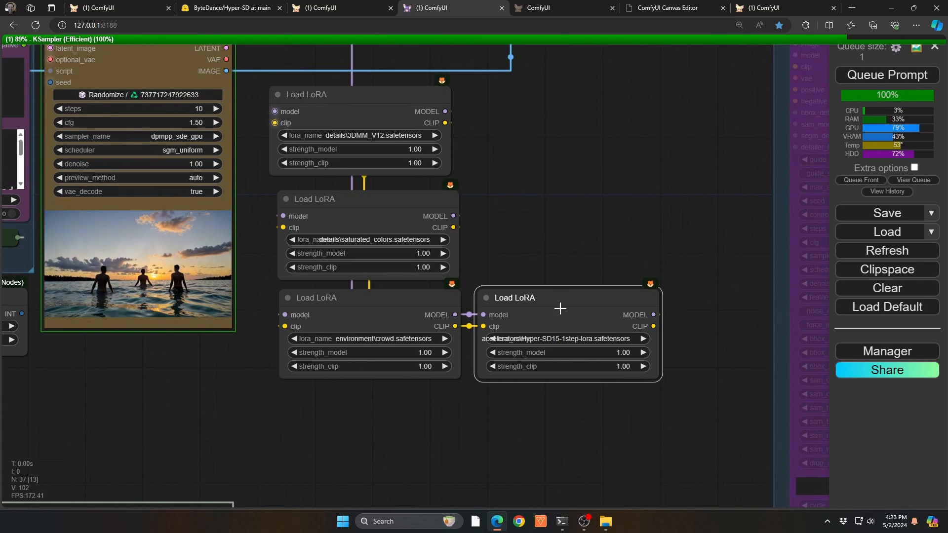
left_click_drag(554, 305, 537, 232)
left_click_drag(410, 205, 664, 157)
left_click_drag(398, 296, 406, 327)
left_click_drag(380, 110, 477, 202)
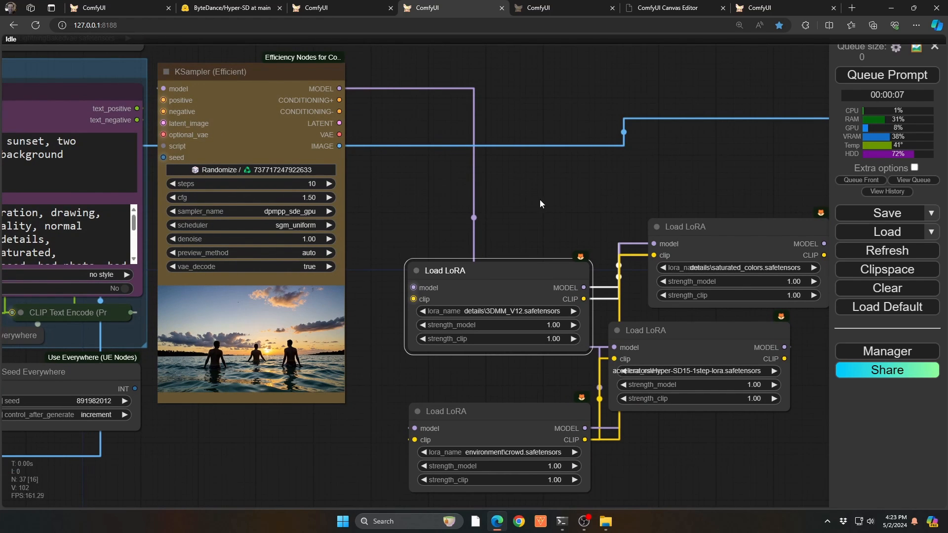
Delete all four Load LoRA nodes and add a Power Lora Loader (rgthree) node beside the KSampler.
left_click_drag(540, 199, 695, 446)
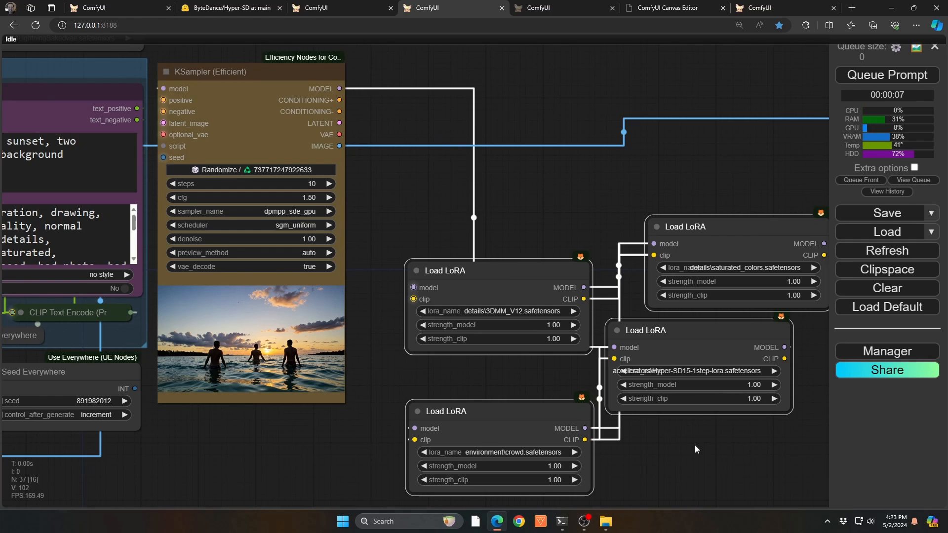
key("Delete")
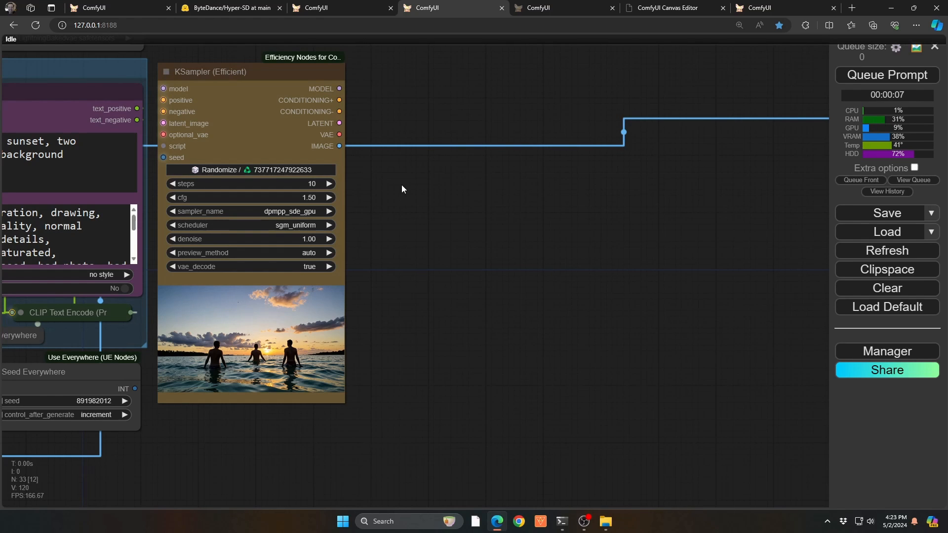
double_click(428, 185)
type("po")
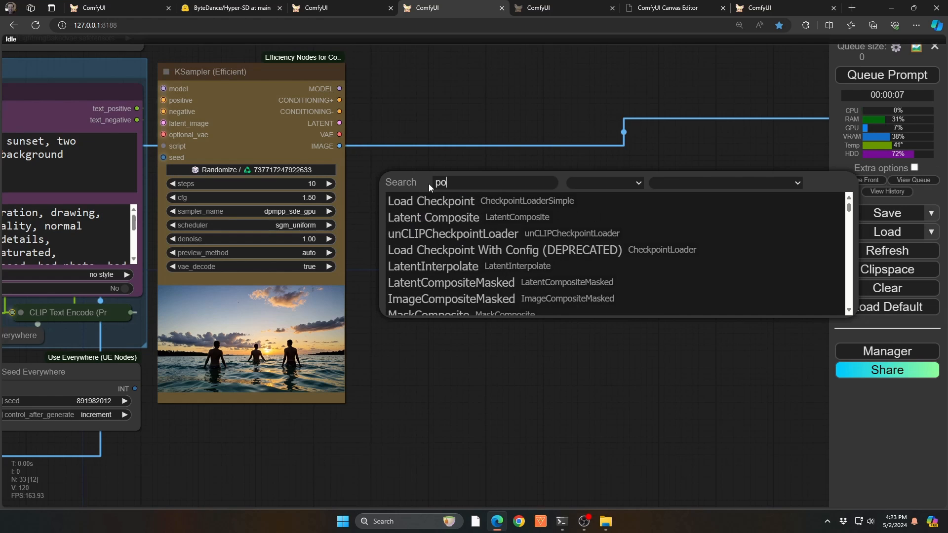
type("wer lo")
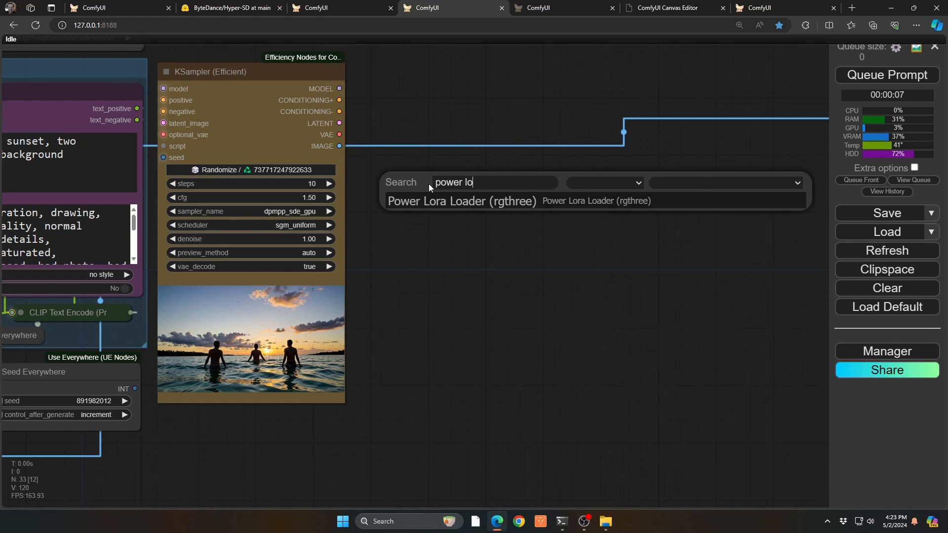
key("Return")
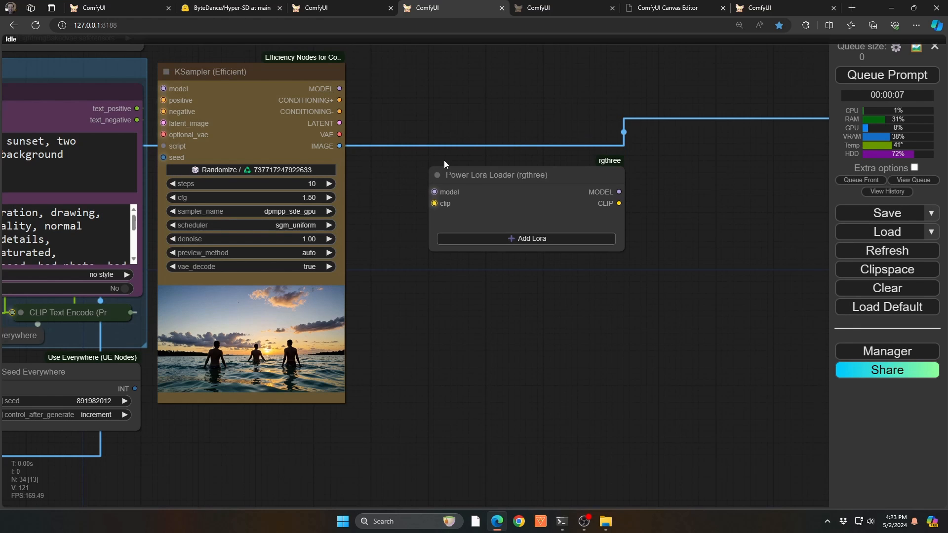
Move the Power Lora Loader closer to the KSampler and connect its MODEL output to the KSampler's model input.
scroll(612, 161, "up", 11)
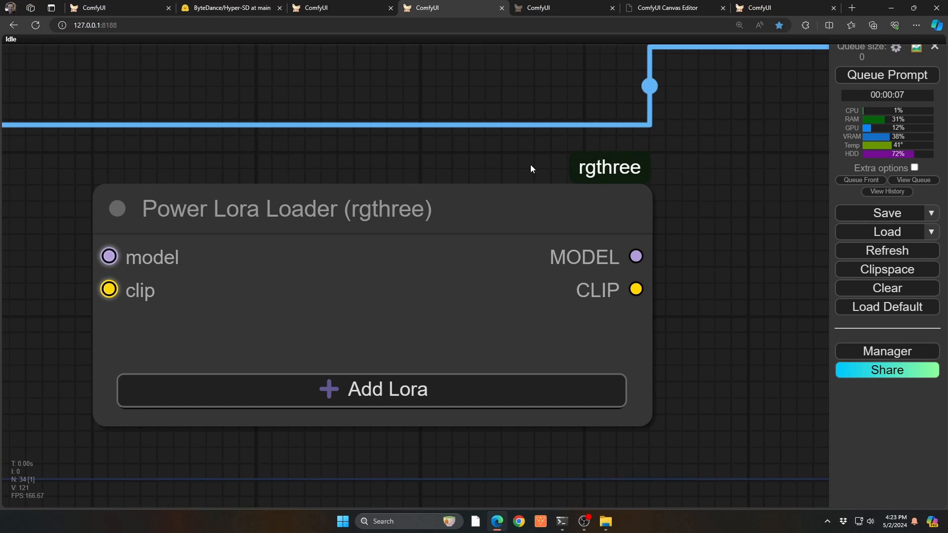
scroll(529, 158, "down", 10)
left_click_drag(499, 176, 439, 177)
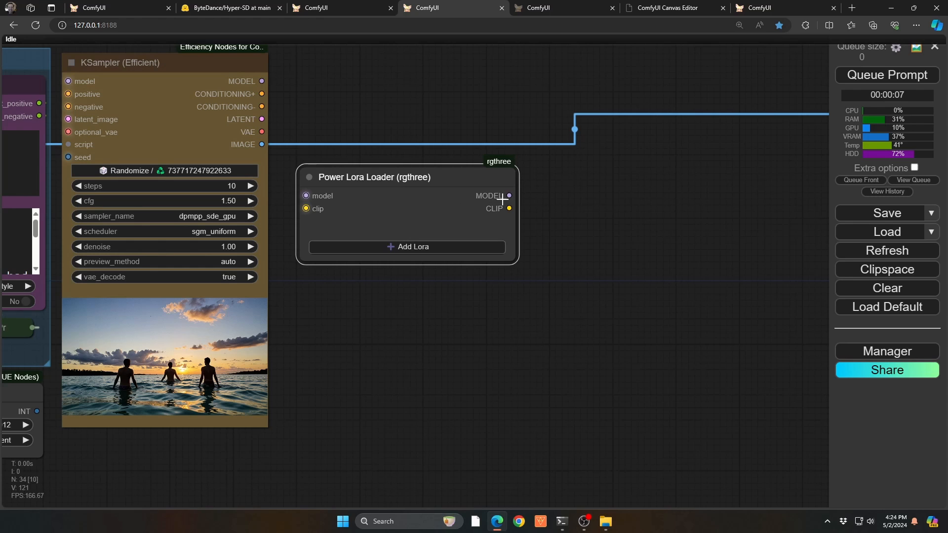
left_click_drag(509, 196, 149, 129)
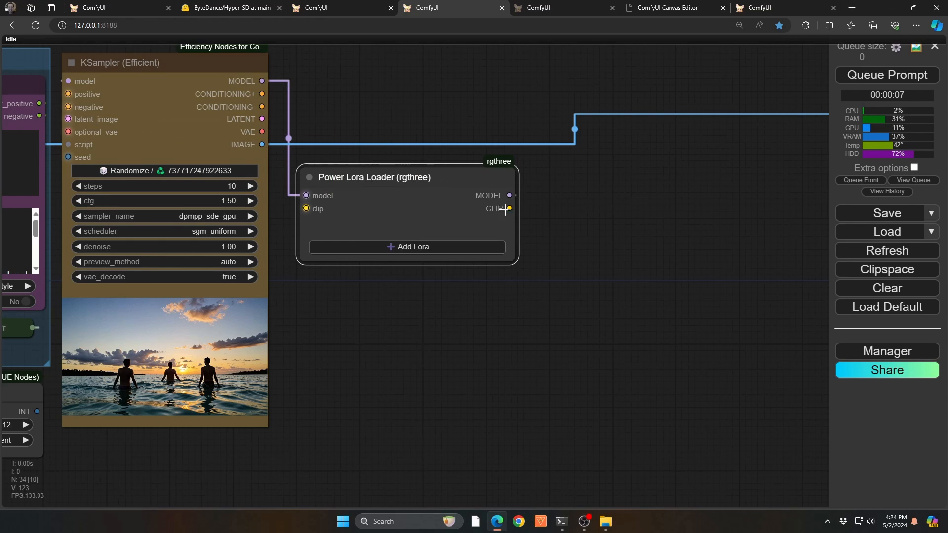
Add the LoRAs details\HandFineTuning_XL.safetensors, environment\DD-above-v1.safetensors and environment\crowd.safetensors to the Power Lora Loader.
left_click(409, 249)
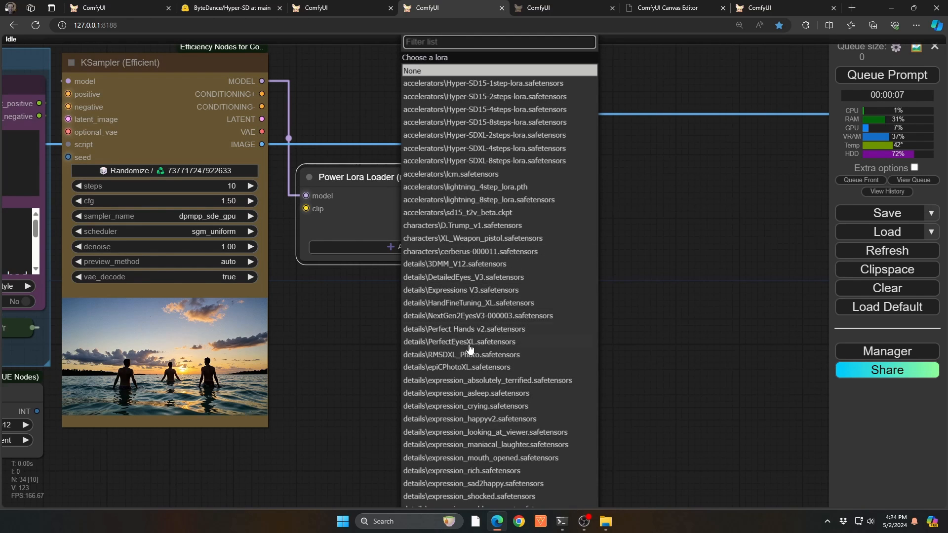
scroll(486, 415, "up", 1)
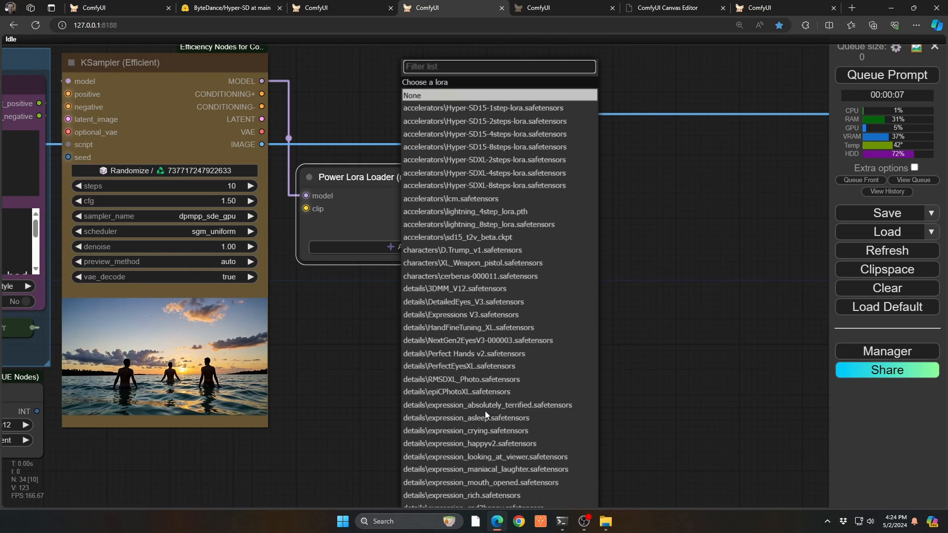
left_click(459, 328)
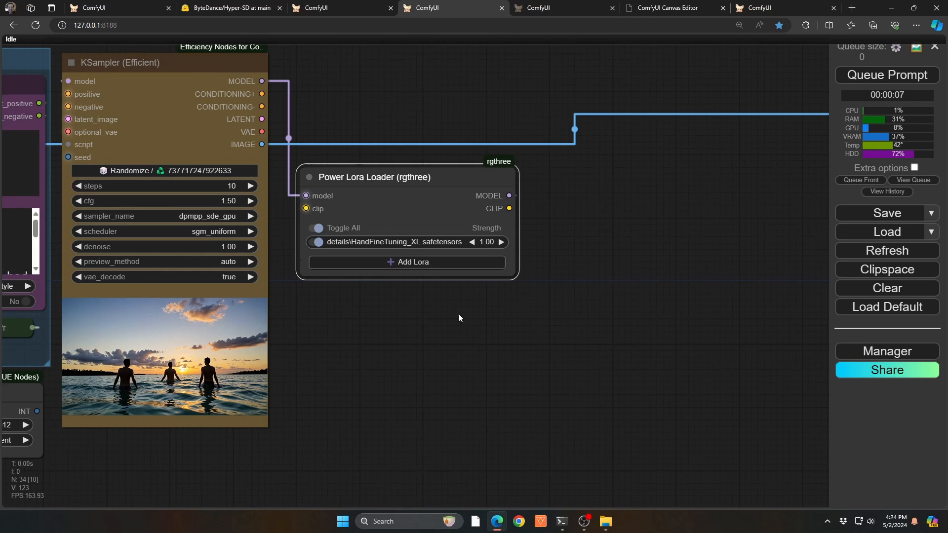
left_click(433, 263)
scroll(473, 431, "down", 2)
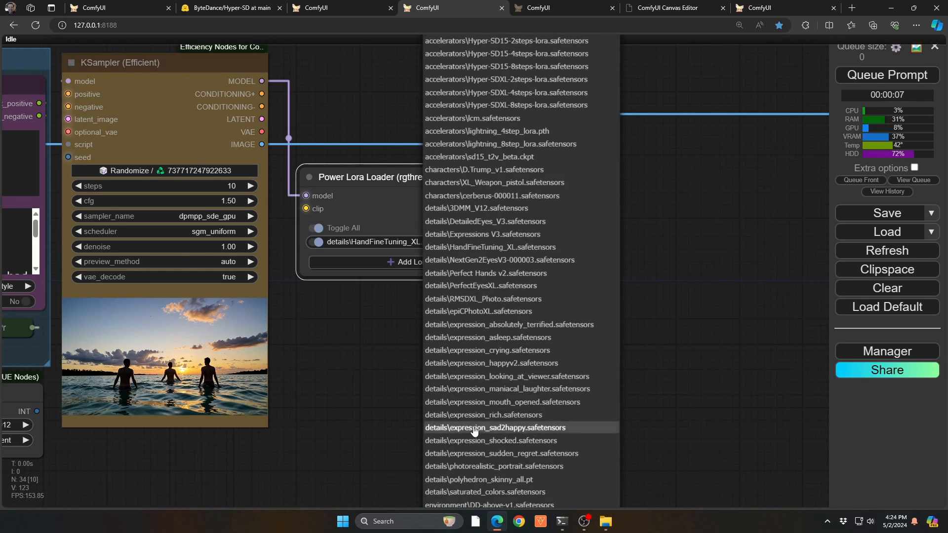
scroll(474, 431, "down", 2)
left_click(477, 449)
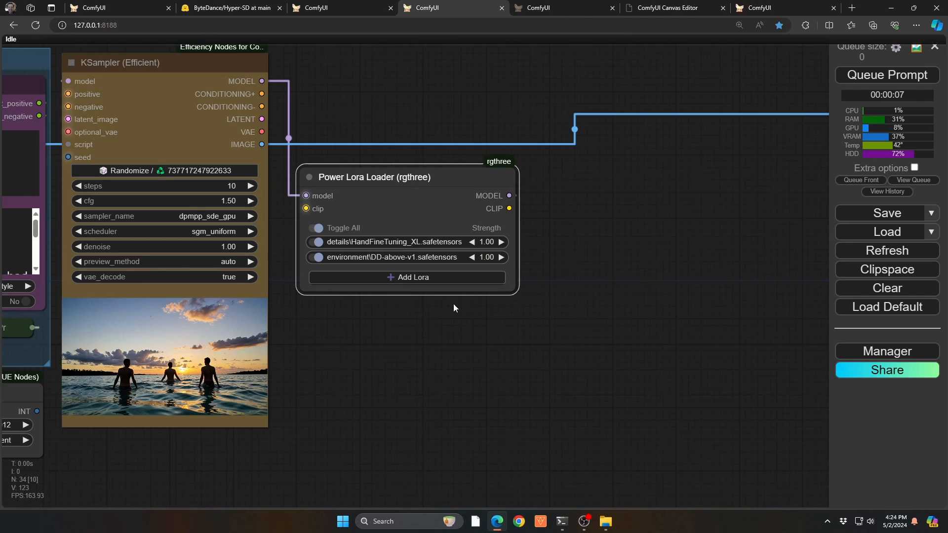
left_click(434, 277)
scroll(474, 440, "down", 3)
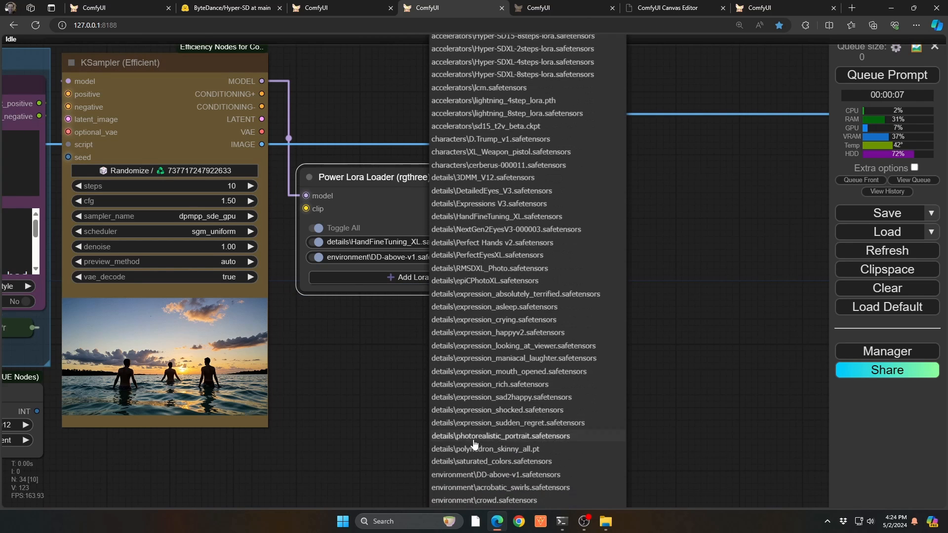
scroll(474, 443, "down", 2)
left_click(479, 477)
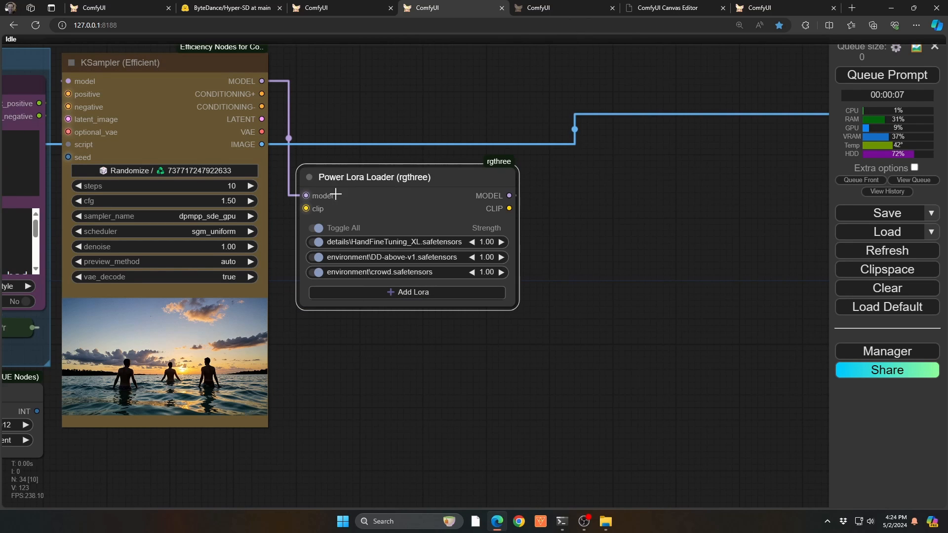
Switch the DD-above-v1 LoRA off and on again, and do the same with the HandFineTuning_XL LoRA.
left_click(319, 257)
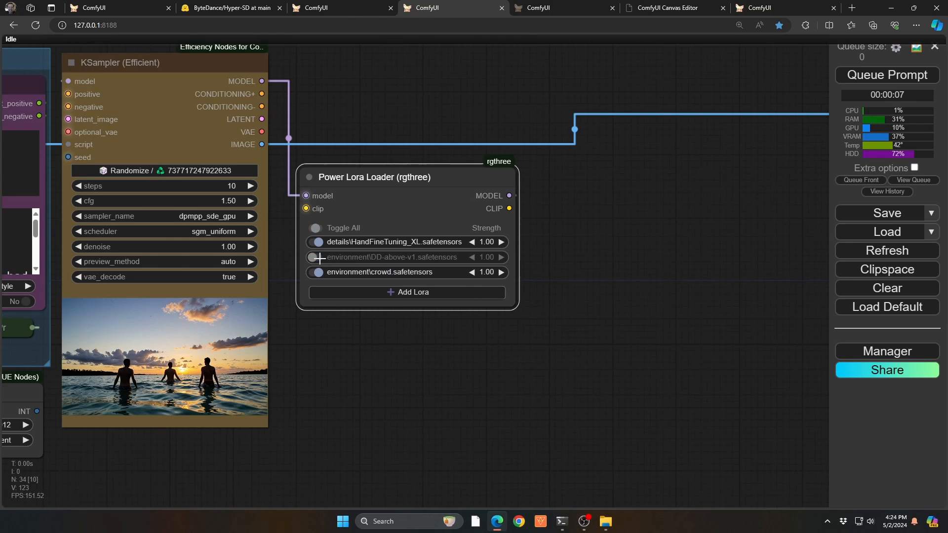
left_click(318, 257)
left_click(319, 243)
left_click(319, 243)
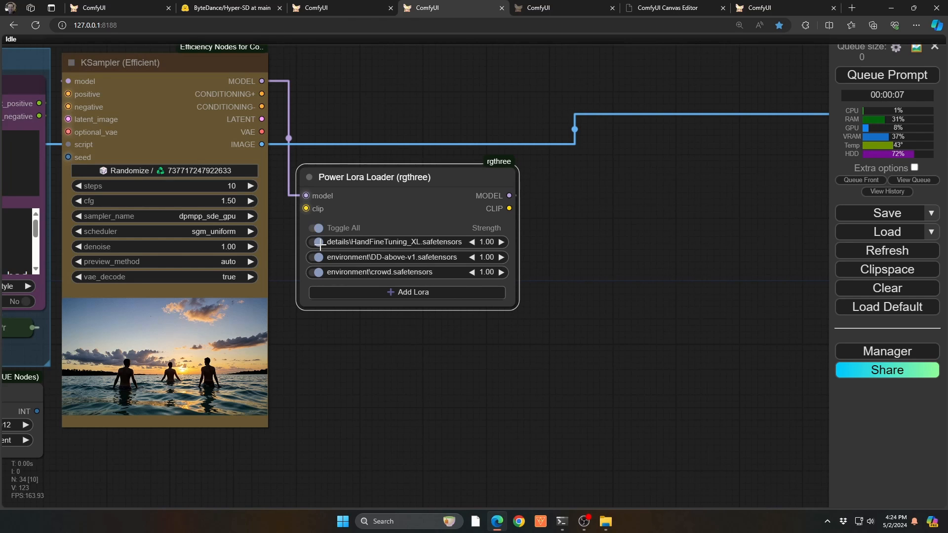
Set the strengths to 0.60 for HandFineTuning_XL, 0.68 for DD-above-v1 and 0.72 for crowd, and move the loader up beside the KSampler.
mouse_move(486, 257)
left_mouse_down()
mouse_move(482, 272)
mouse_move(479, 242)
left_mouse_up()
right_click(417, 255)
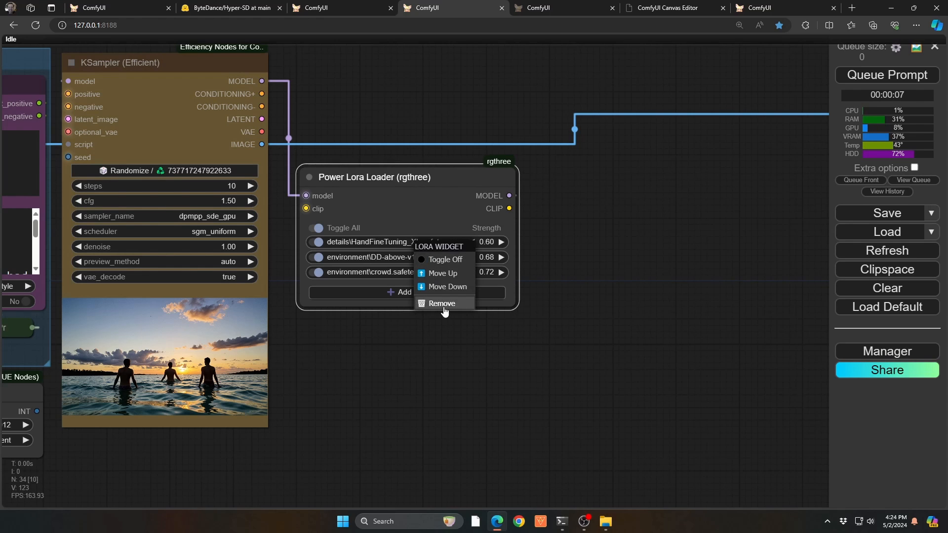
left_click(424, 213)
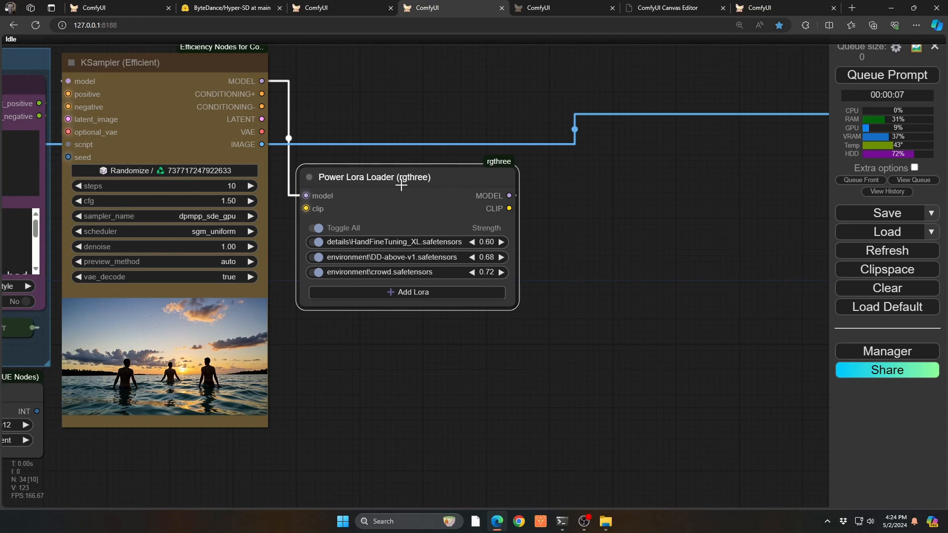
left_click_drag(400, 183, 382, 84)
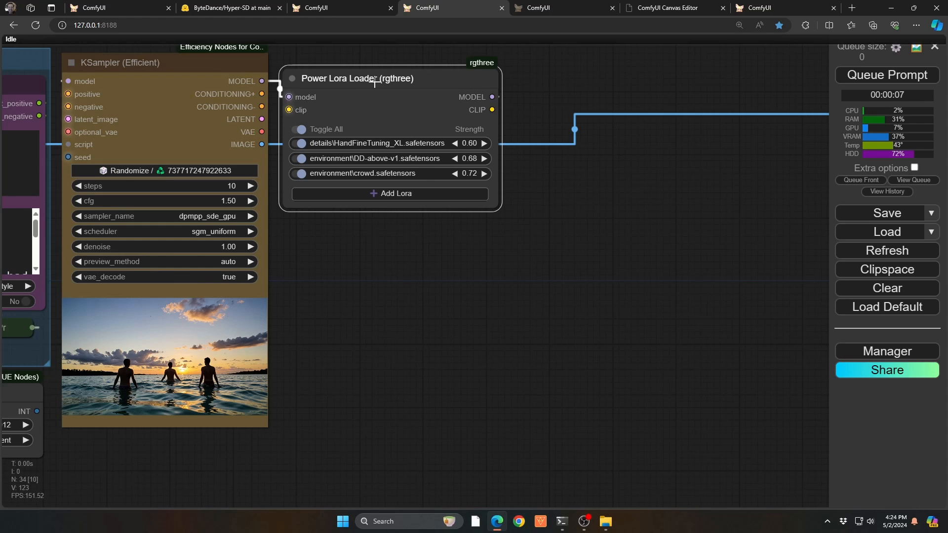
In the swimmer workflow, examine how the yellow swirl image is segmented, its mask inverted, and overlaid on the swimmer in the preview.
key("ctrl+Tab")
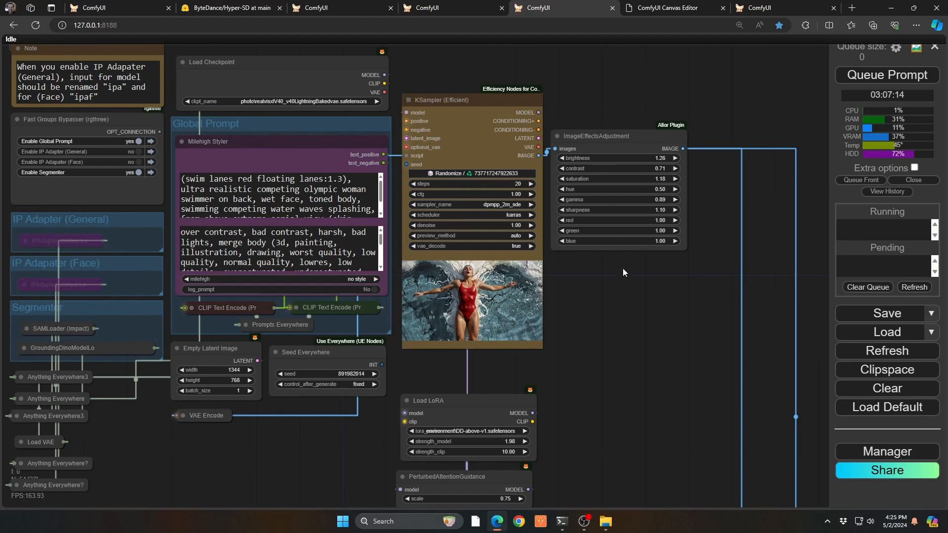
key("2")
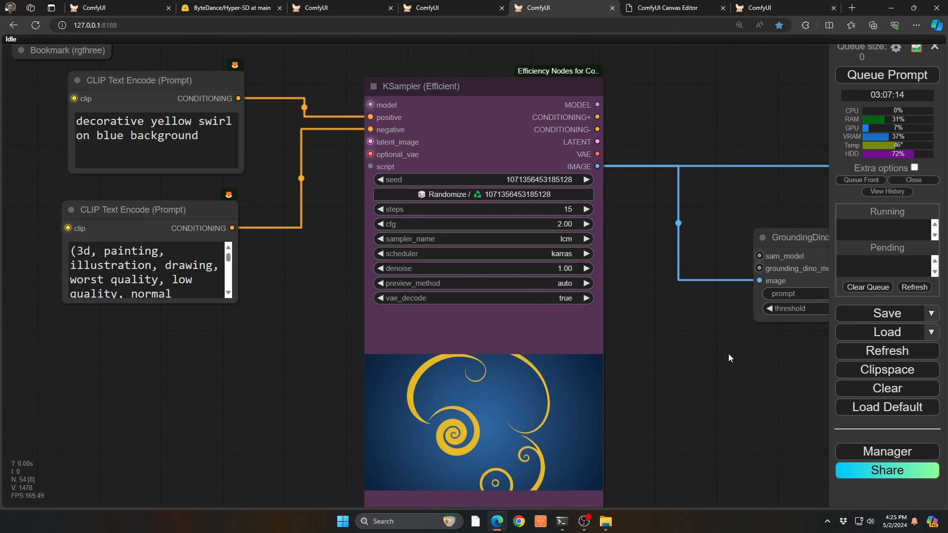
left_click_drag(786, 351, 296, 401)
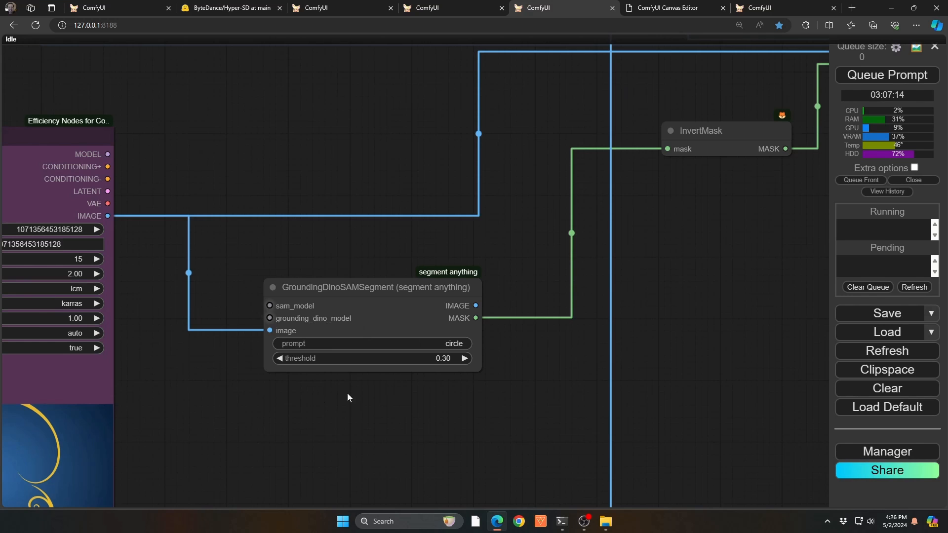
left_click_drag(271, 419, 435, 298)
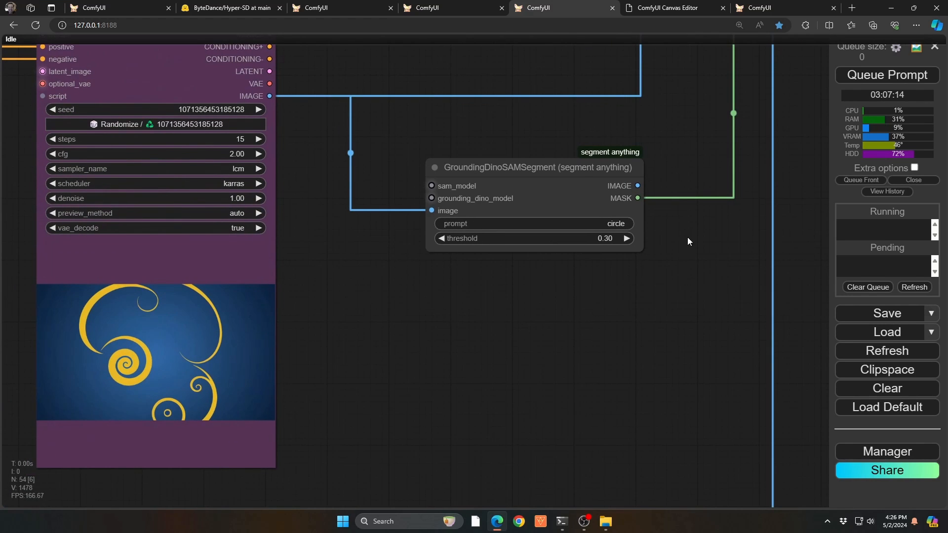
left_click_drag(687, 241, 317, 460)
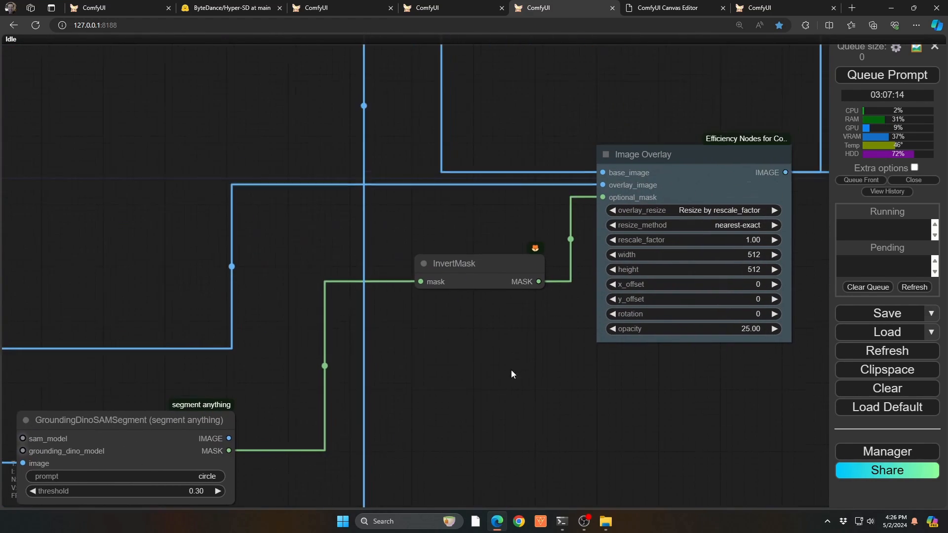
left_click_drag(510, 370, 204, 458)
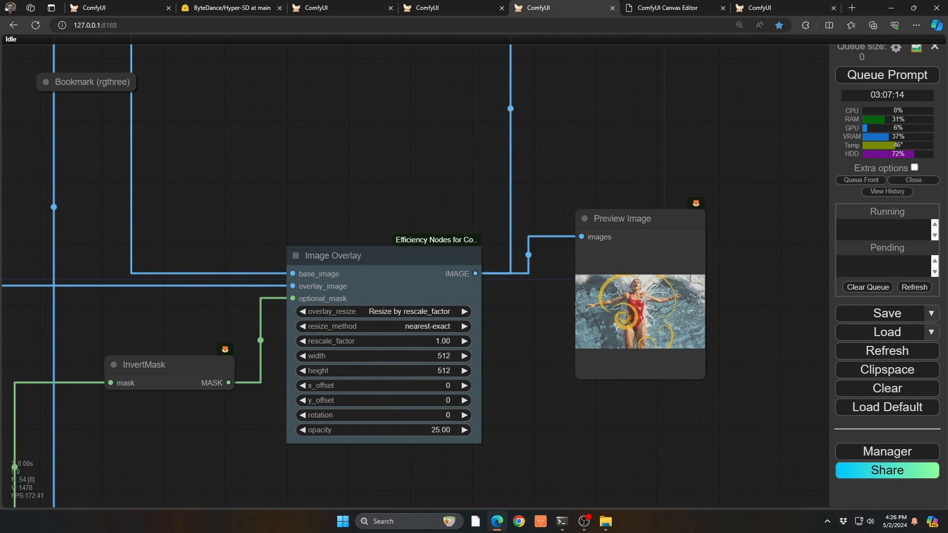
scroll(656, 314, "up", 9)
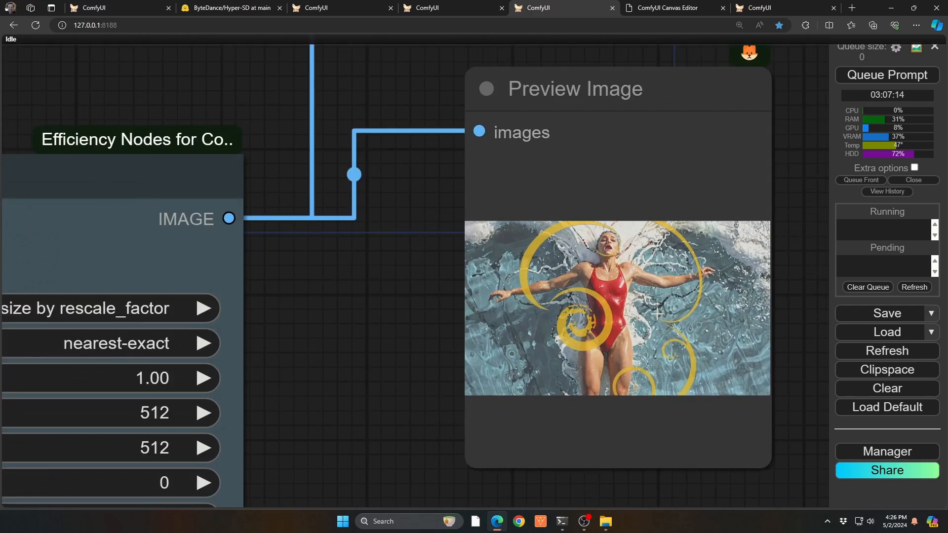
Inspect the swimmer preview with the yellow swirl overlay up close, together with the Image Overlay settings that feed it.
scroll(657, 314, "up", 3)
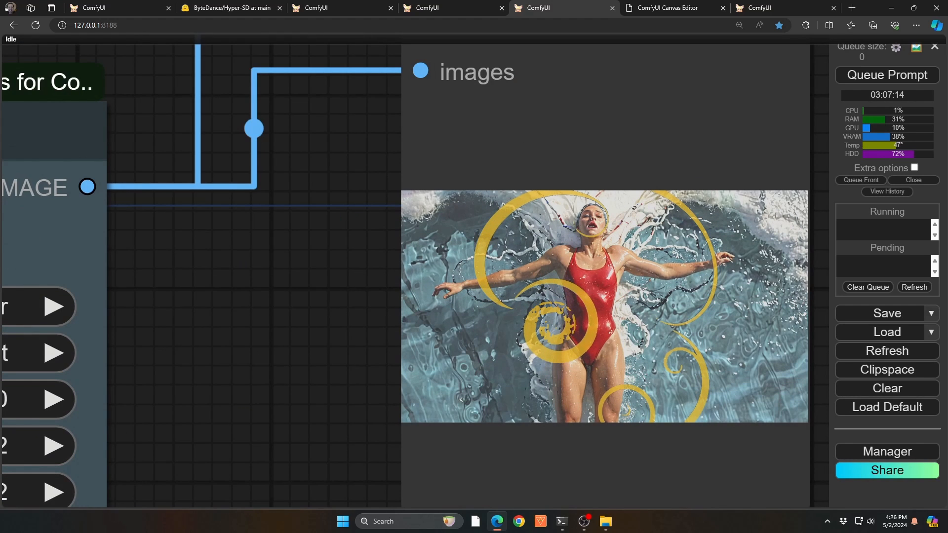
scroll(635, 284, "down", 10)
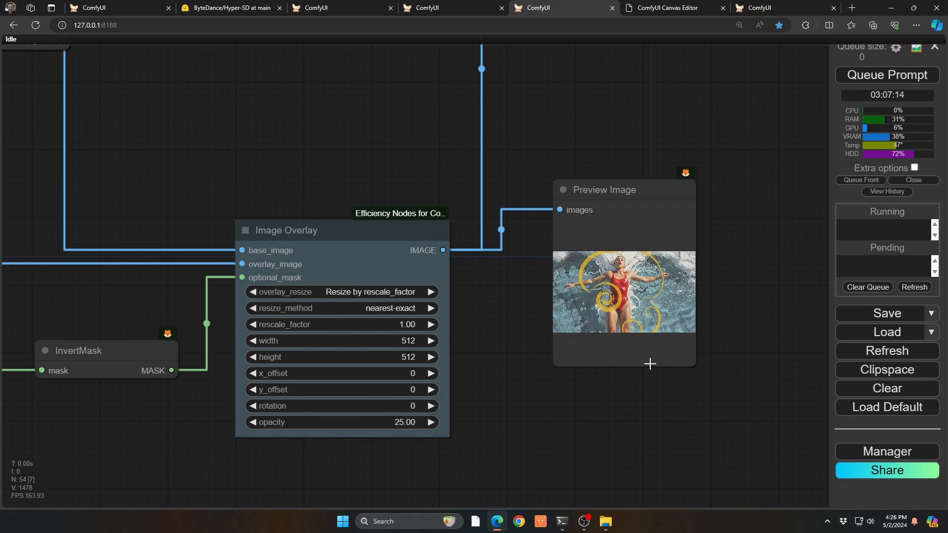
left_click_drag(656, 370, 489, 428)
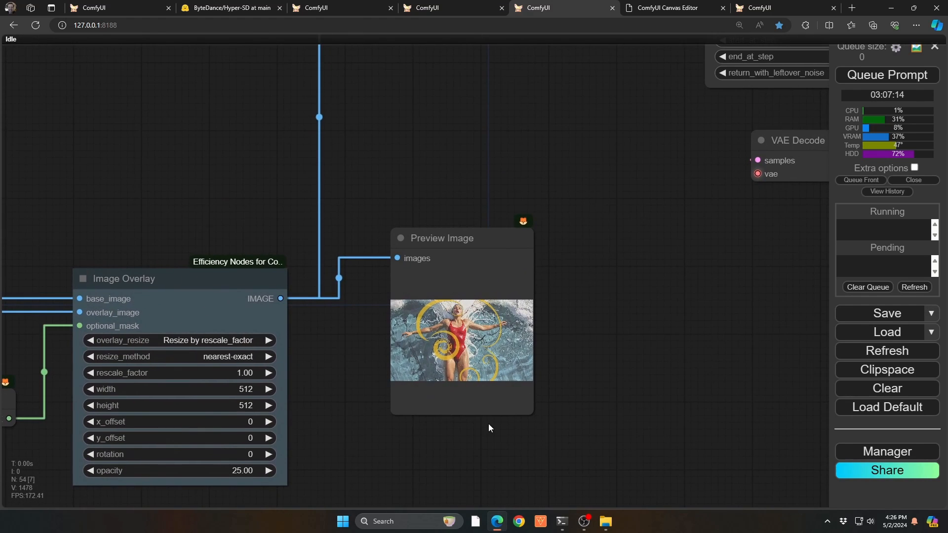
Follow the swirl overlay from VAE Encode through KSampler (Advanced) and FaceDetailer, and examine the swimmer image in the Preview Bridge.
key("2")
key("3")
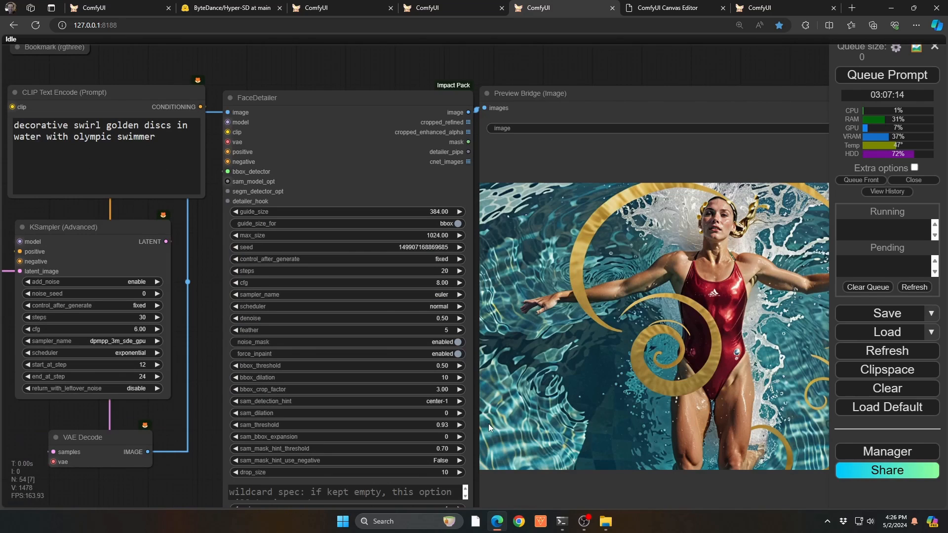
left_click_drag(254, 55, 562, 27)
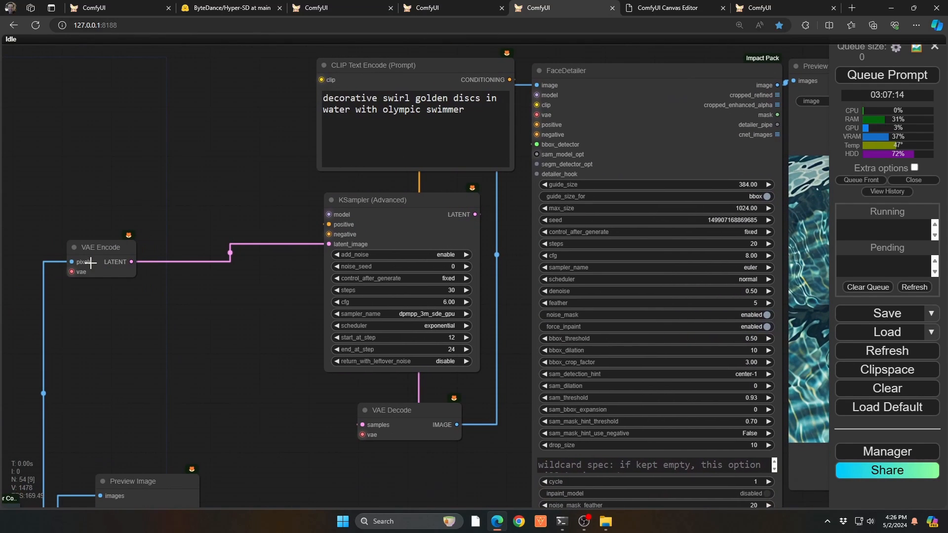
right_click(282, 382)
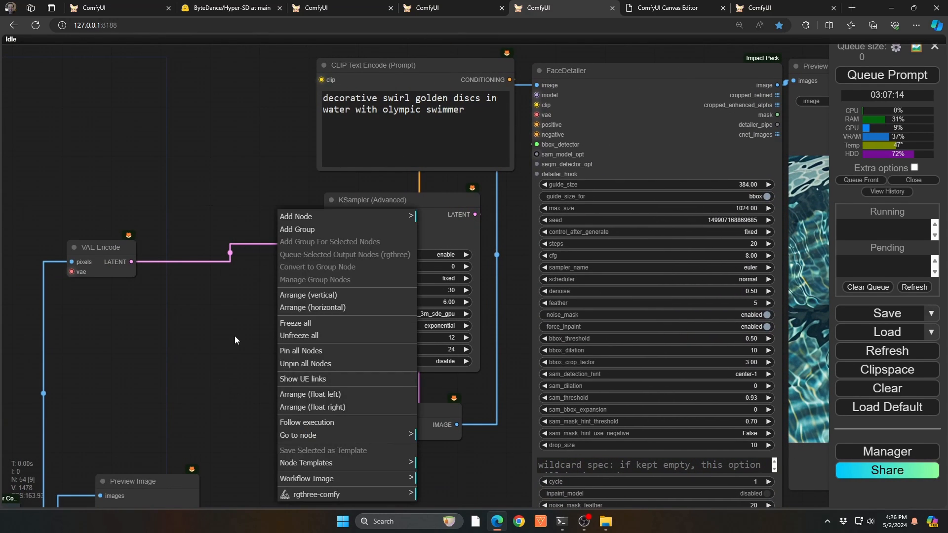
left_click_drag(235, 336, 4, 379)
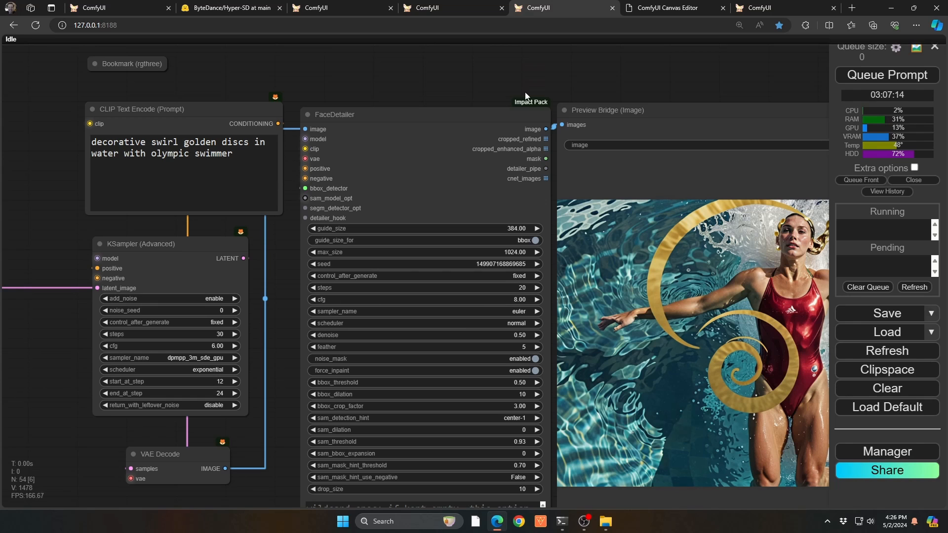
left_click_drag(522, 73, 153, 27)
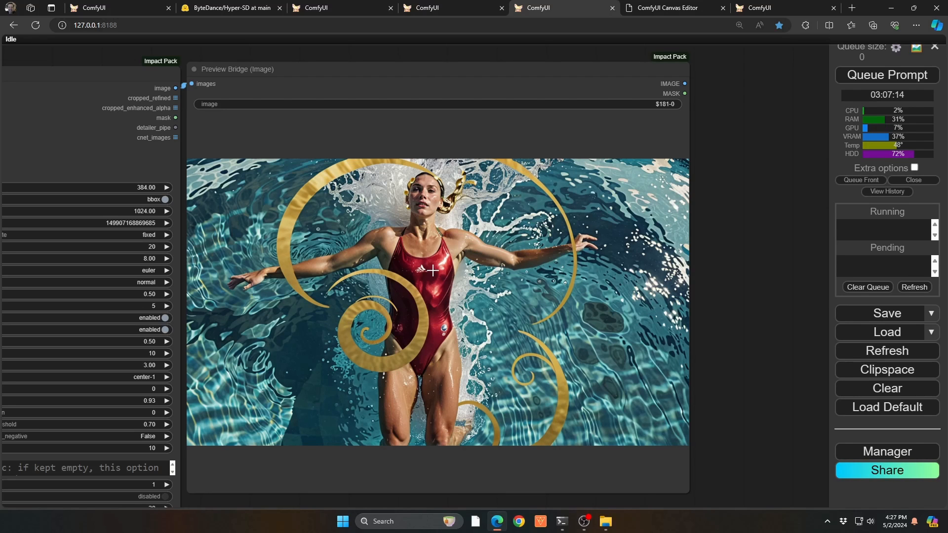
scroll(433, 269, "down", 5)
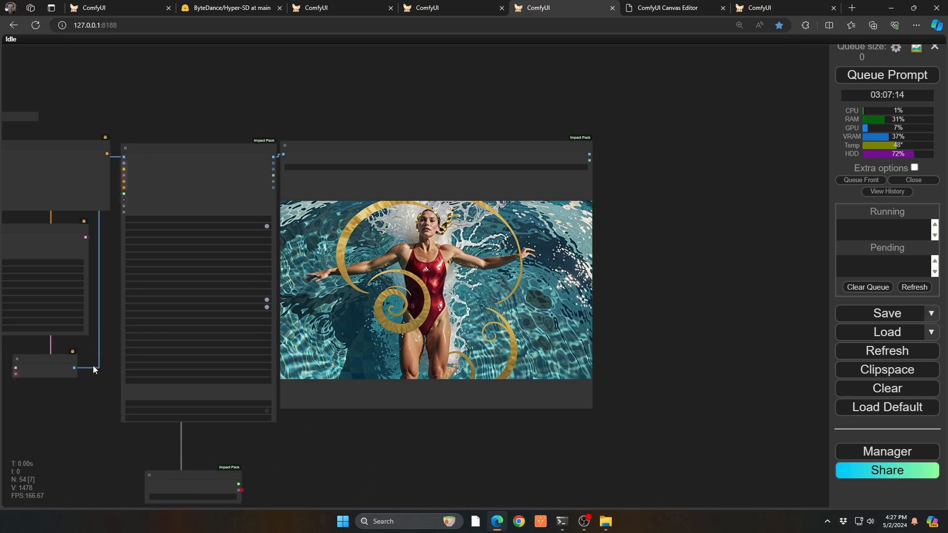
Review the swirl generation and the Edit In Another Tab node, view its heart drawing in the Canvas Editor, and return to the workflow.
key("1")
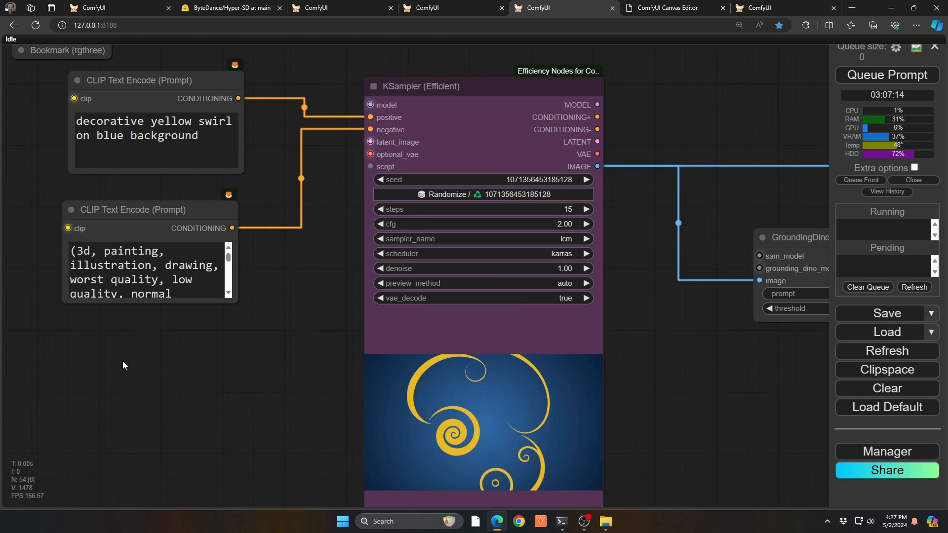
left_click_drag(290, 378, 255, 337)
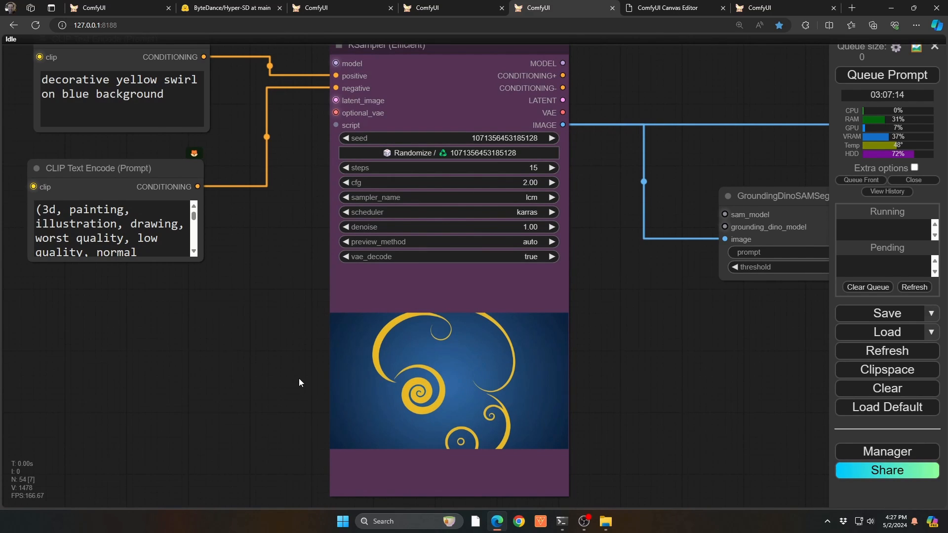
left_click_drag(285, 301, 280, 49)
left_click_drag(298, 236, 99, 245)
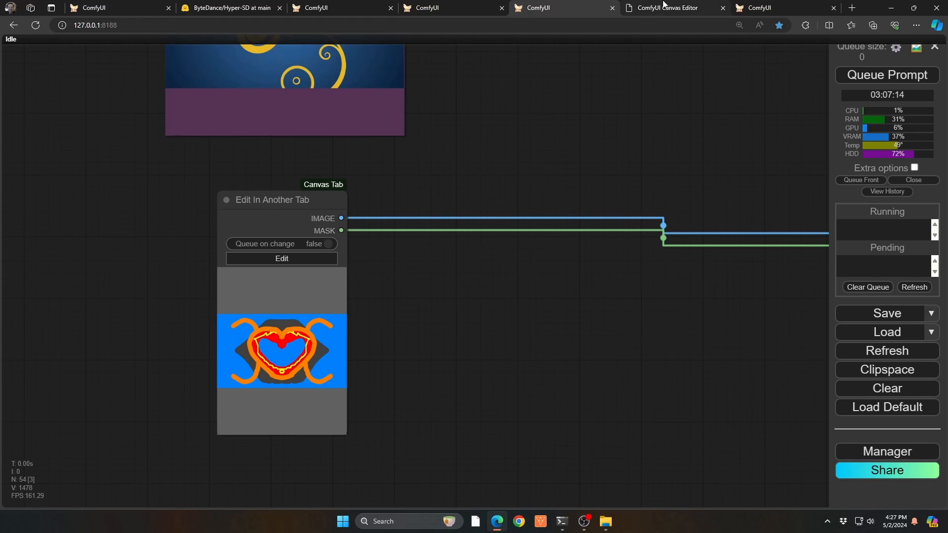
left_click(664, 5)
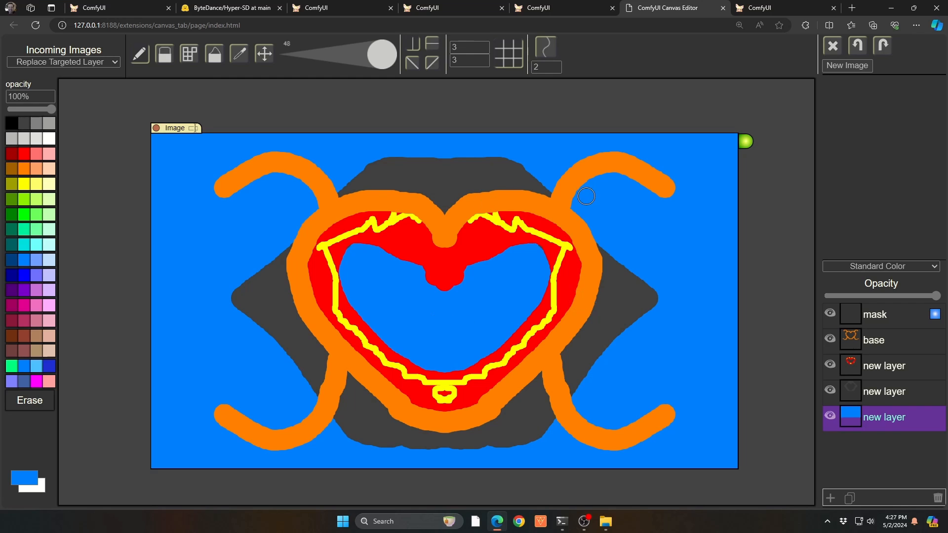
left_click(575, 7)
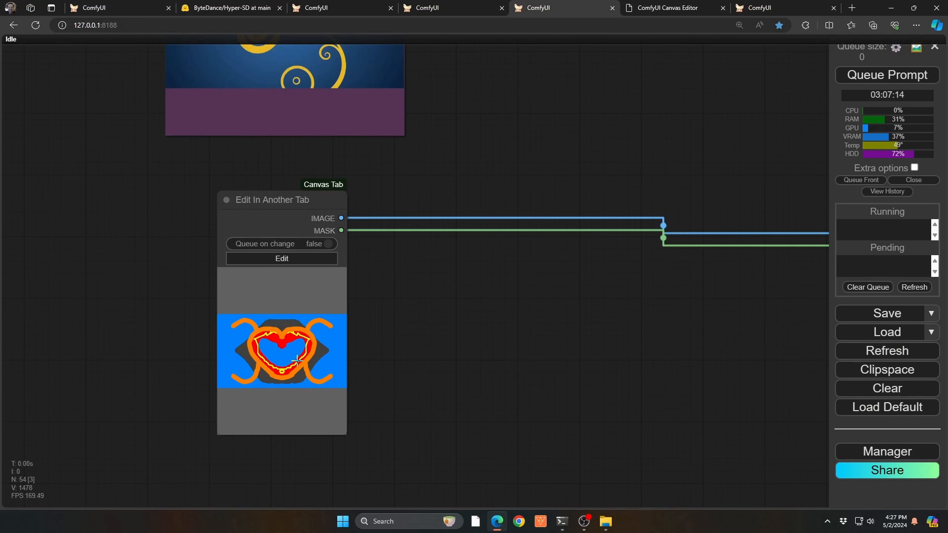
Trace the heart drawing into its Image Overlay node and examine the blended swimmer preview up close.
left_click_drag(658, 315, 430, 312)
left_click_drag(679, 324, 200, 346)
left_click_drag(581, 368, 316, 398)
left_click_drag(277, 422, 361, 385)
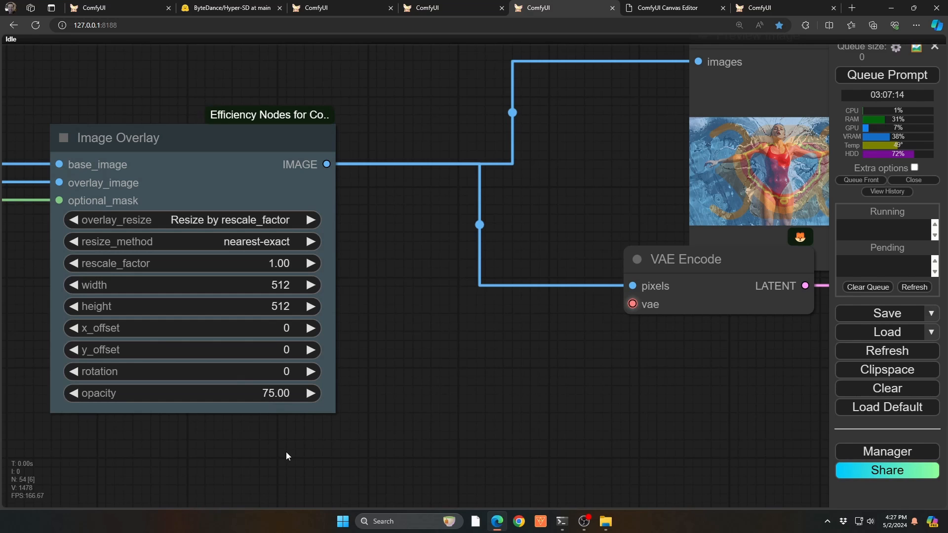
left_click_drag(620, 371, 425, 441)
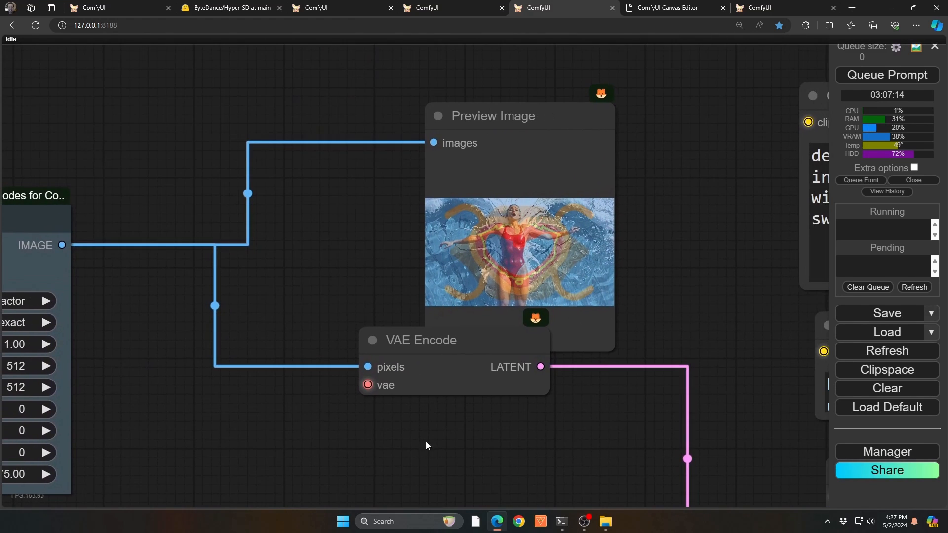
scroll(514, 236, "up", 5)
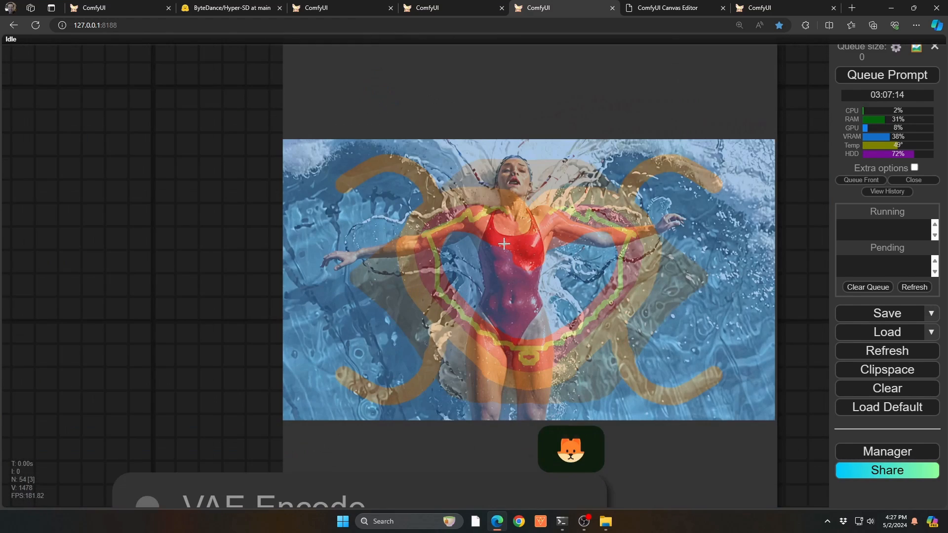
scroll(503, 242, "down", 5)
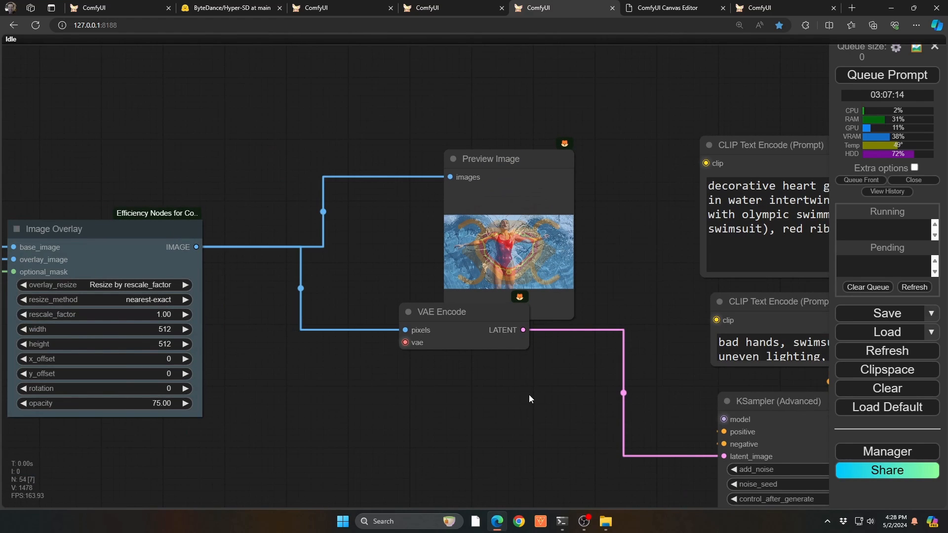
Examine the heart overlay's prompts, KSampler (Advanced) and FaceDetailer settings, and the swimmer image in the Preview Bridge.
left_click_drag(557, 414, 448, 303)
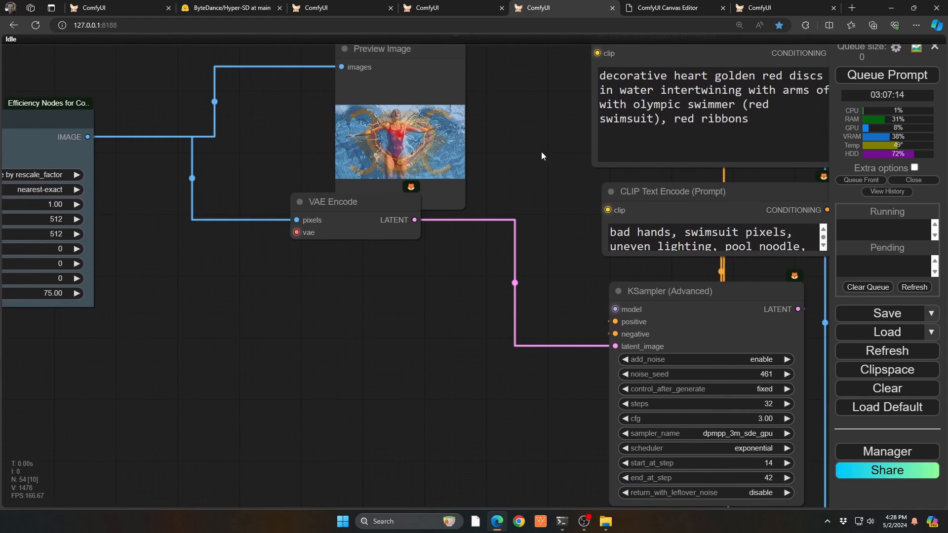
left_click_drag(573, 141, 25, 205)
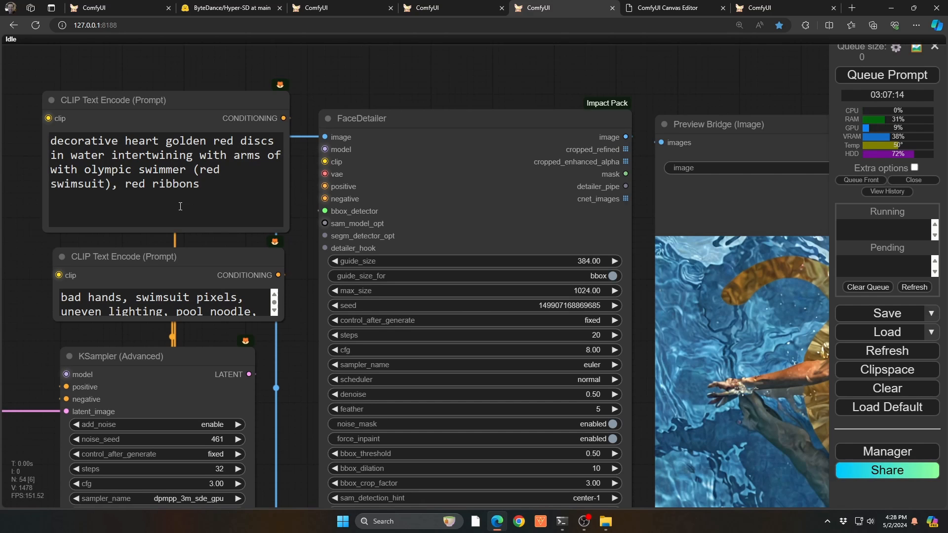
left_click_drag(286, 416, 269, 202)
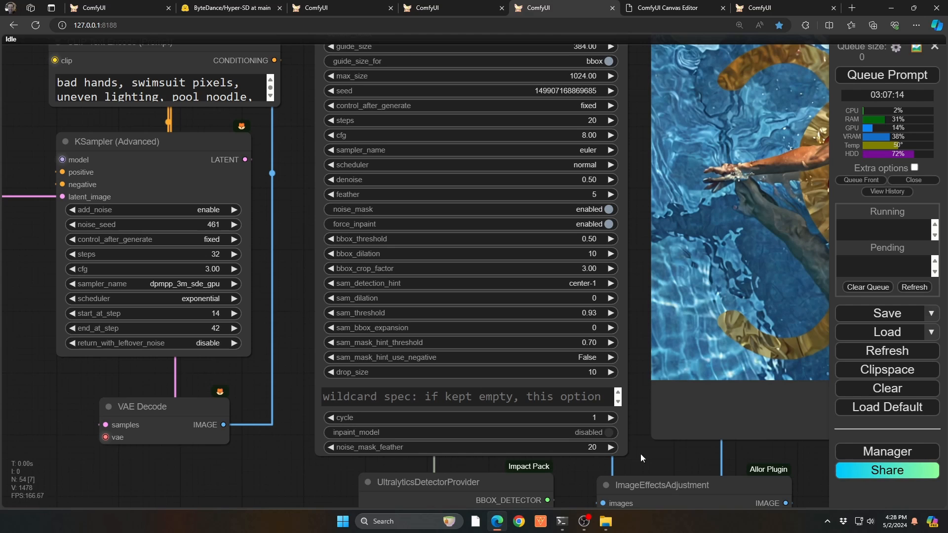
left_click_drag(657, 449, 137, 486)
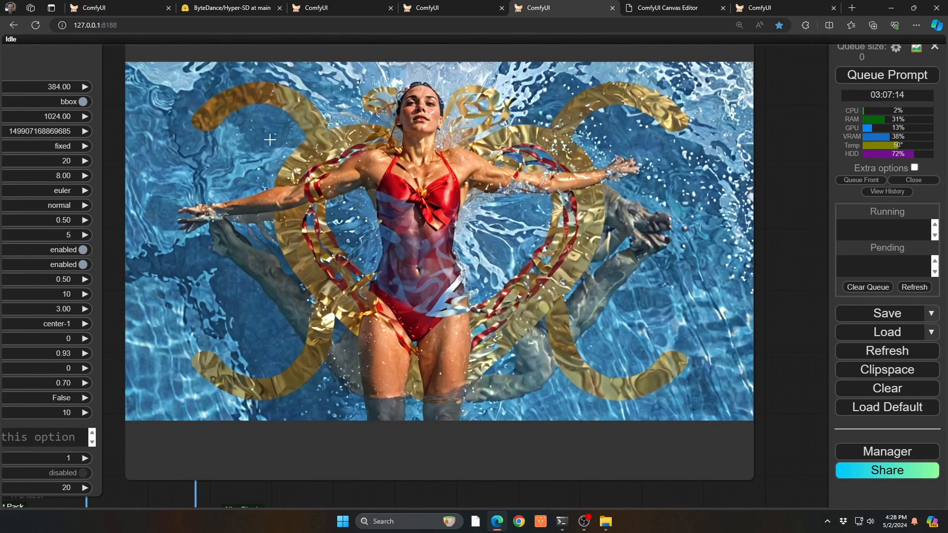